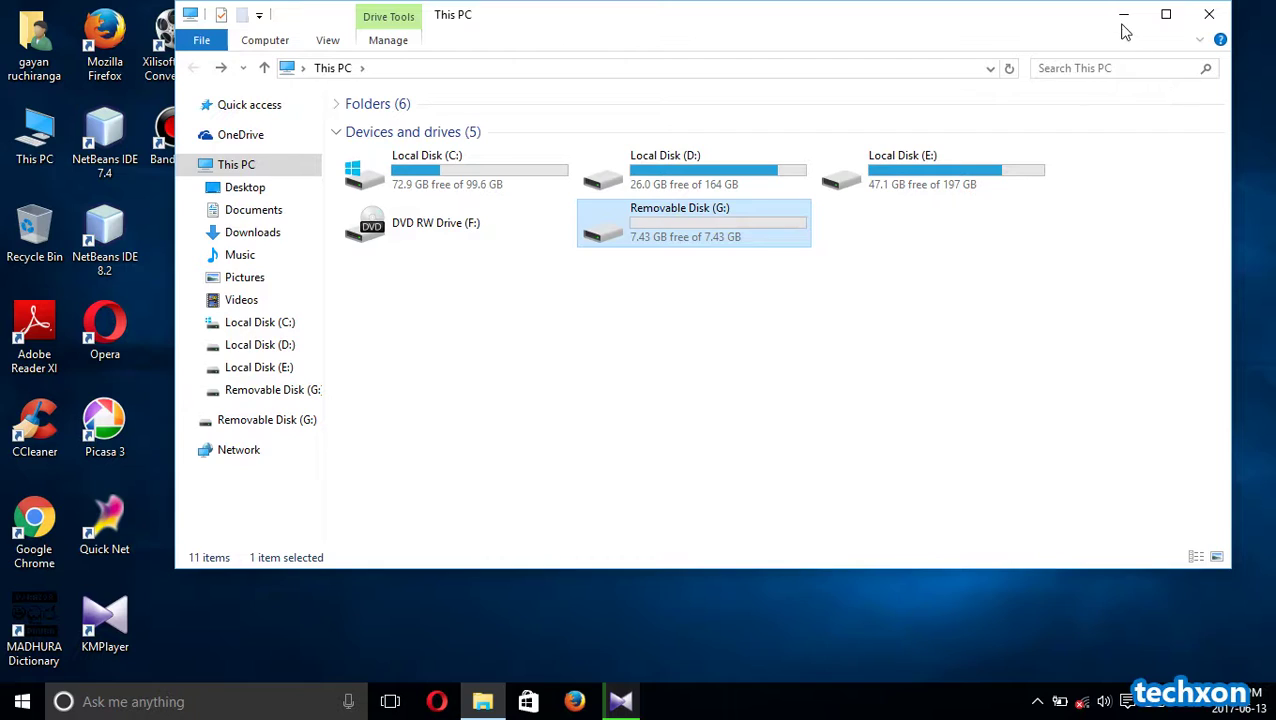
# - Minimize the This PC window, launch Recuva and continue past the wizard's welcome page
pyautogui.click(1123, 16)
pyautogui.press('super')
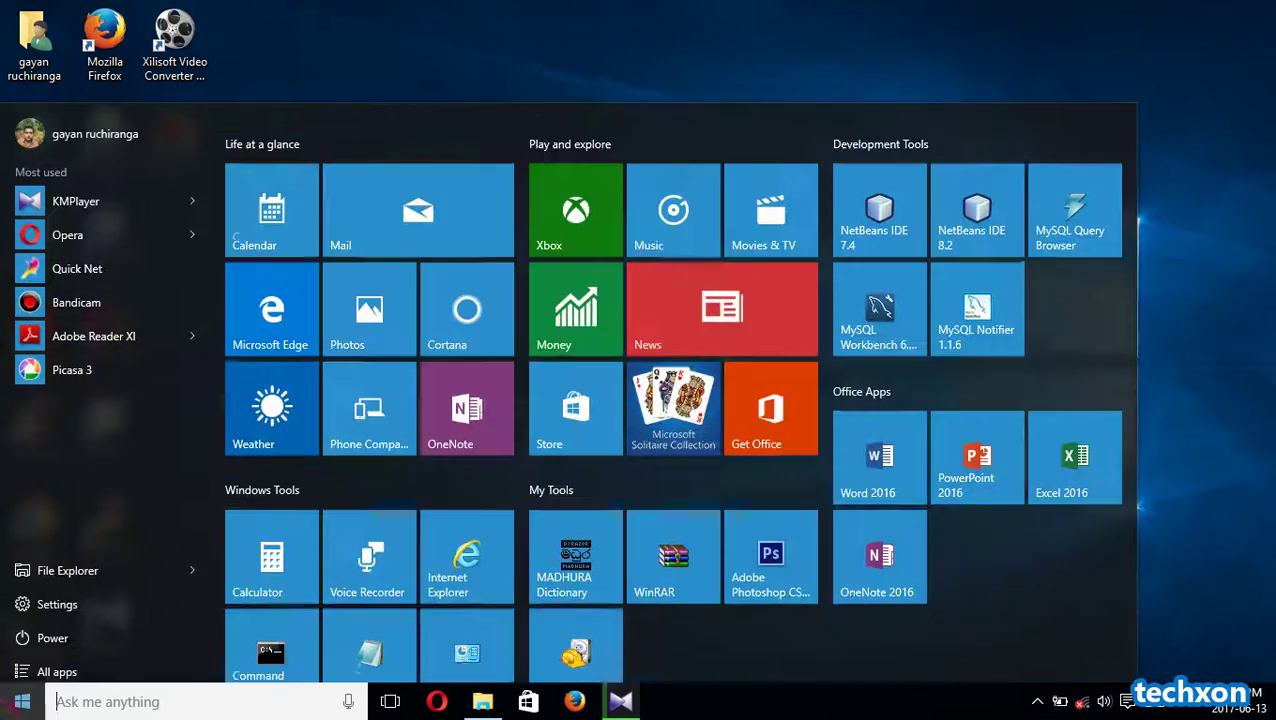
pyautogui.scroll(-2, 607, 660)
pyautogui.click(569, 452)
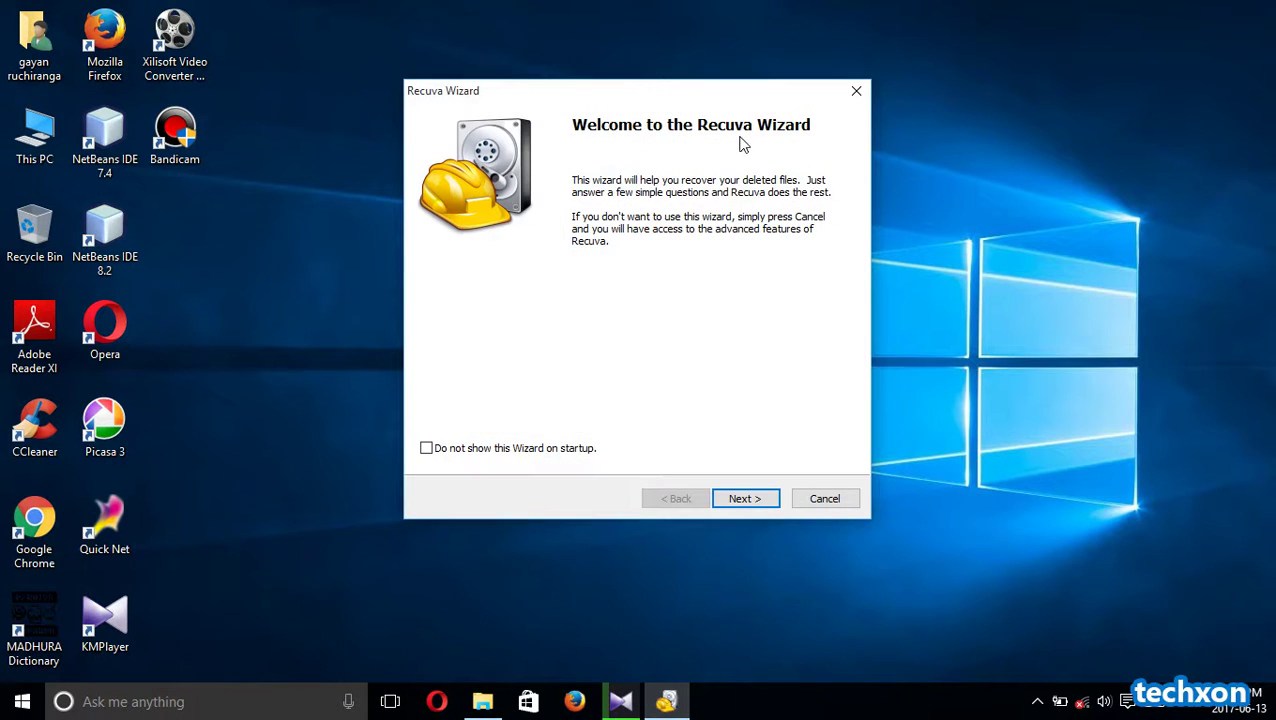
pyautogui.click(770, 500)
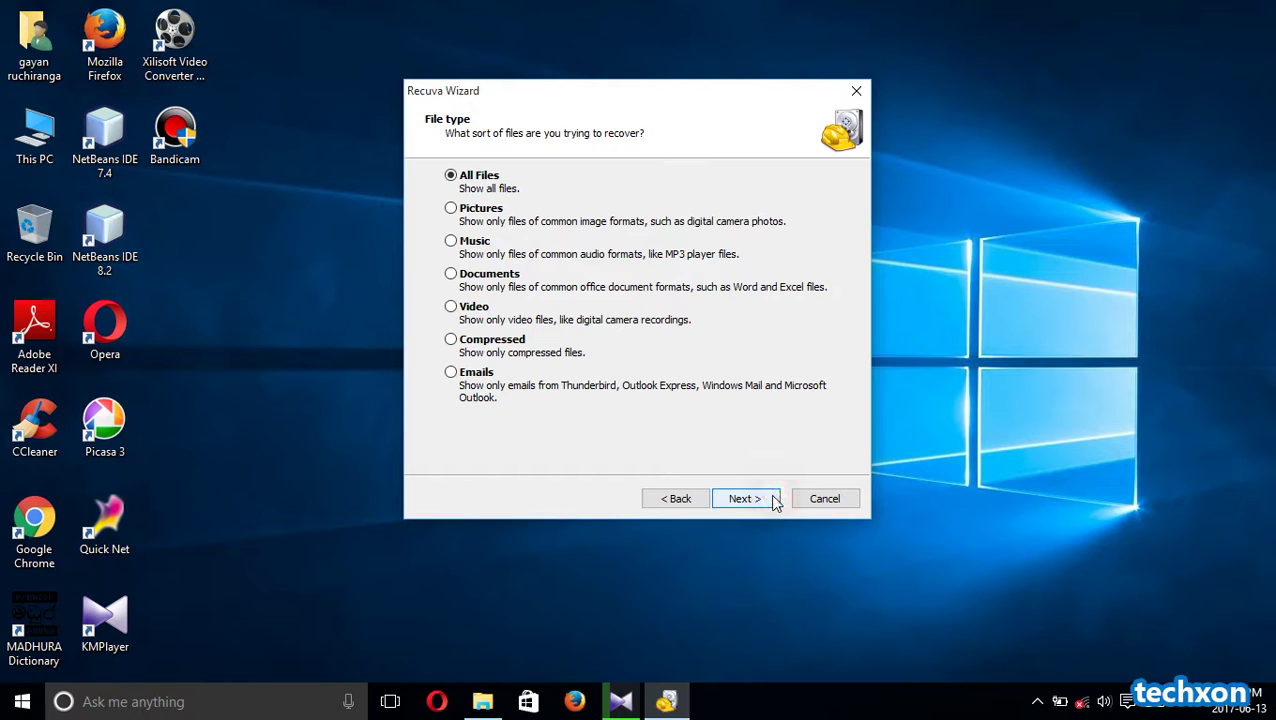
pyautogui.click(482, 215)
pyautogui.click(481, 248)
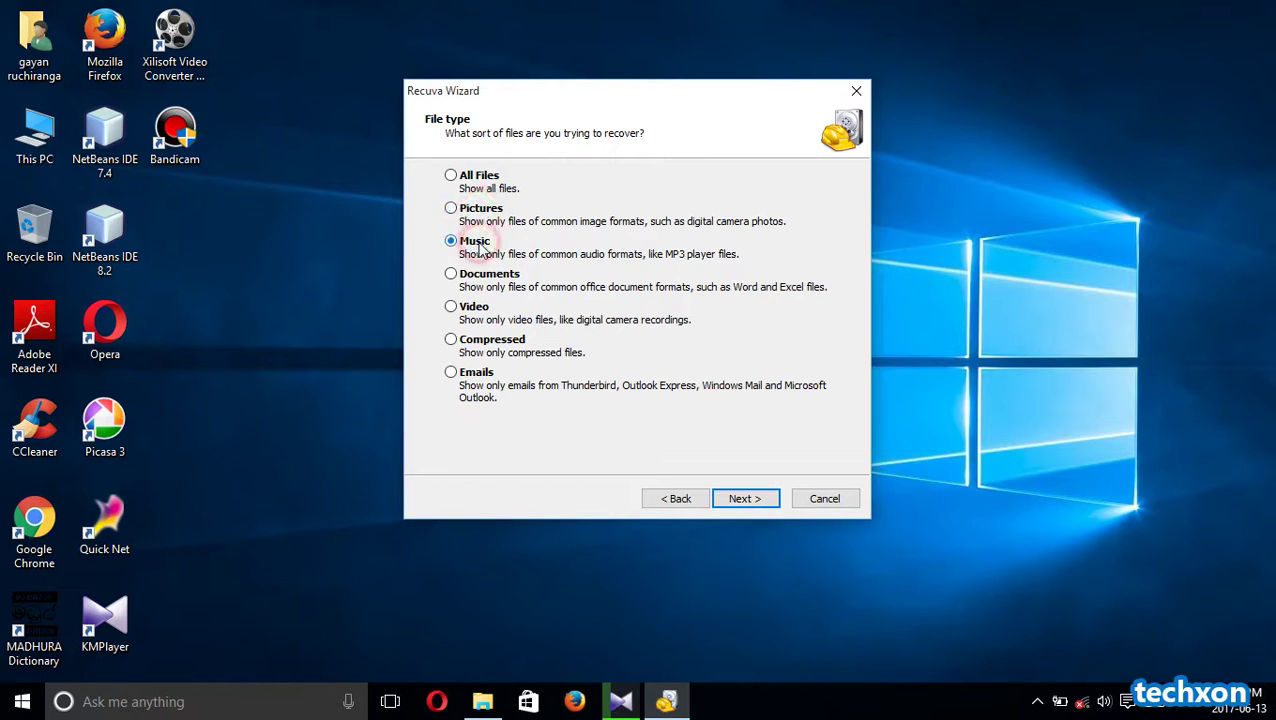
pyautogui.click(481, 278)
pyautogui.click(477, 313)
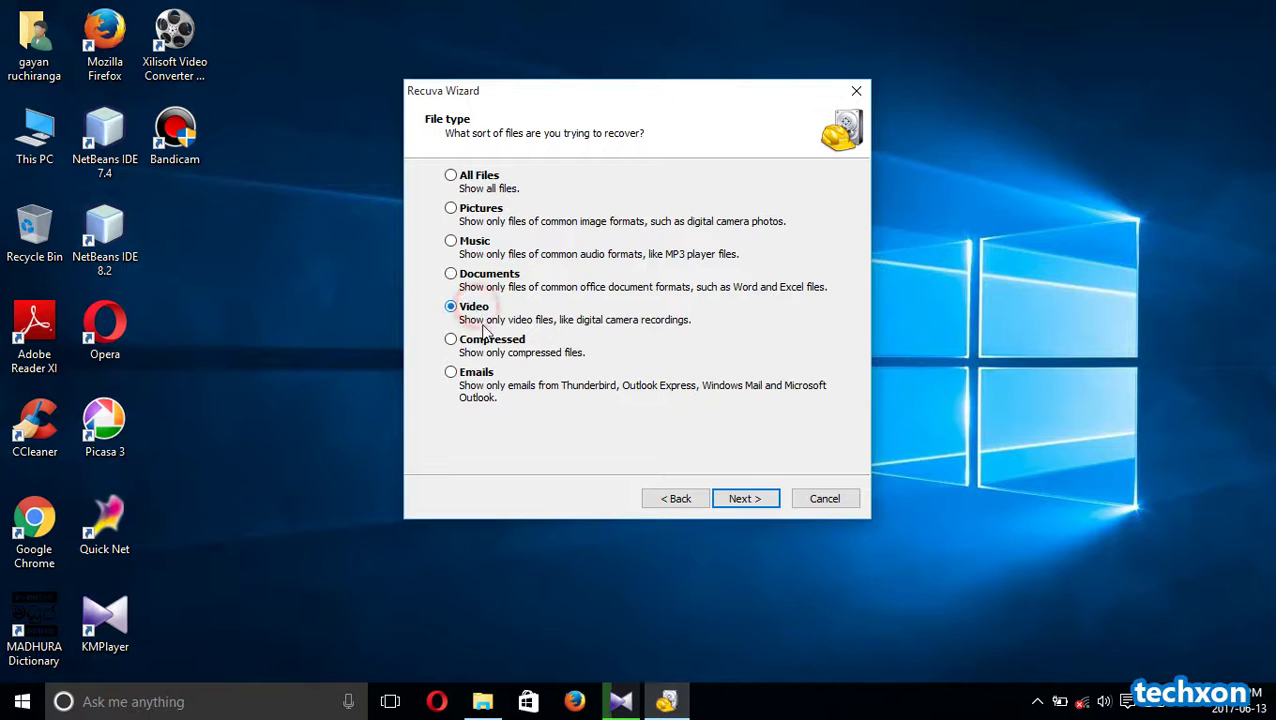
pyautogui.click(480, 344)
pyautogui.click(473, 376)
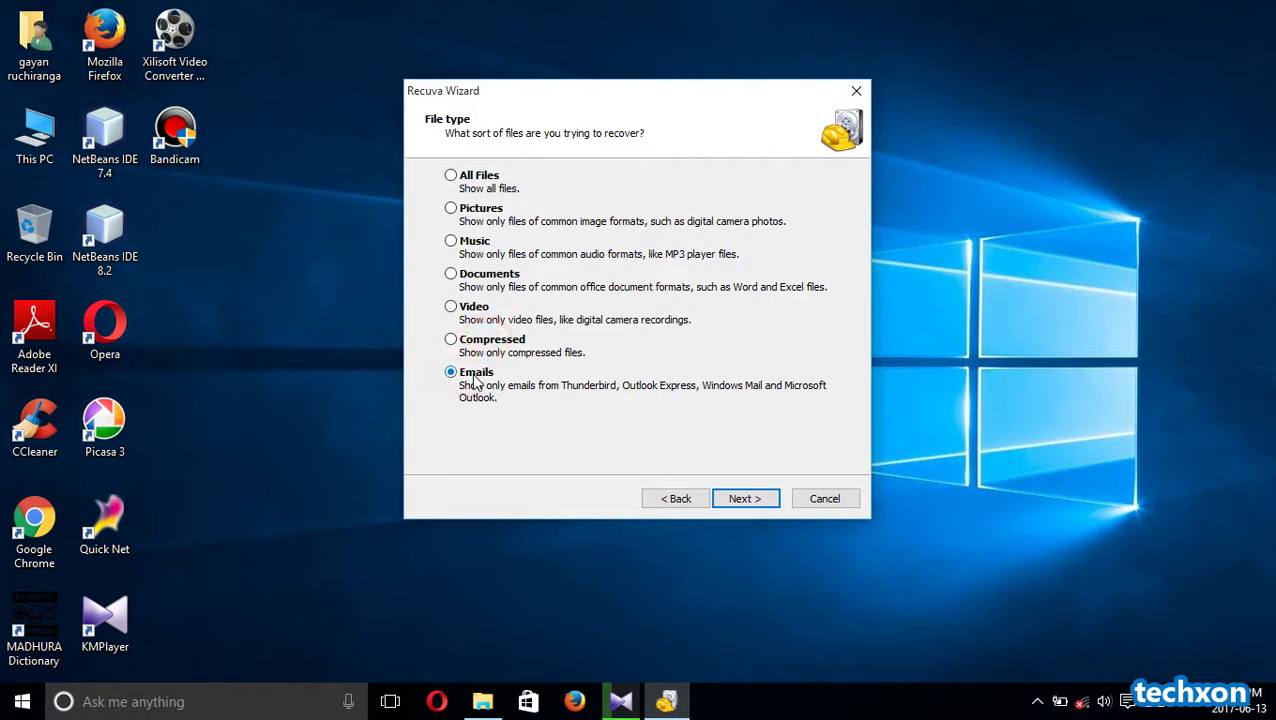
# - Choose All Files as the file type and recover directly from the drive without creating a disk image
pyautogui.click(459, 176)
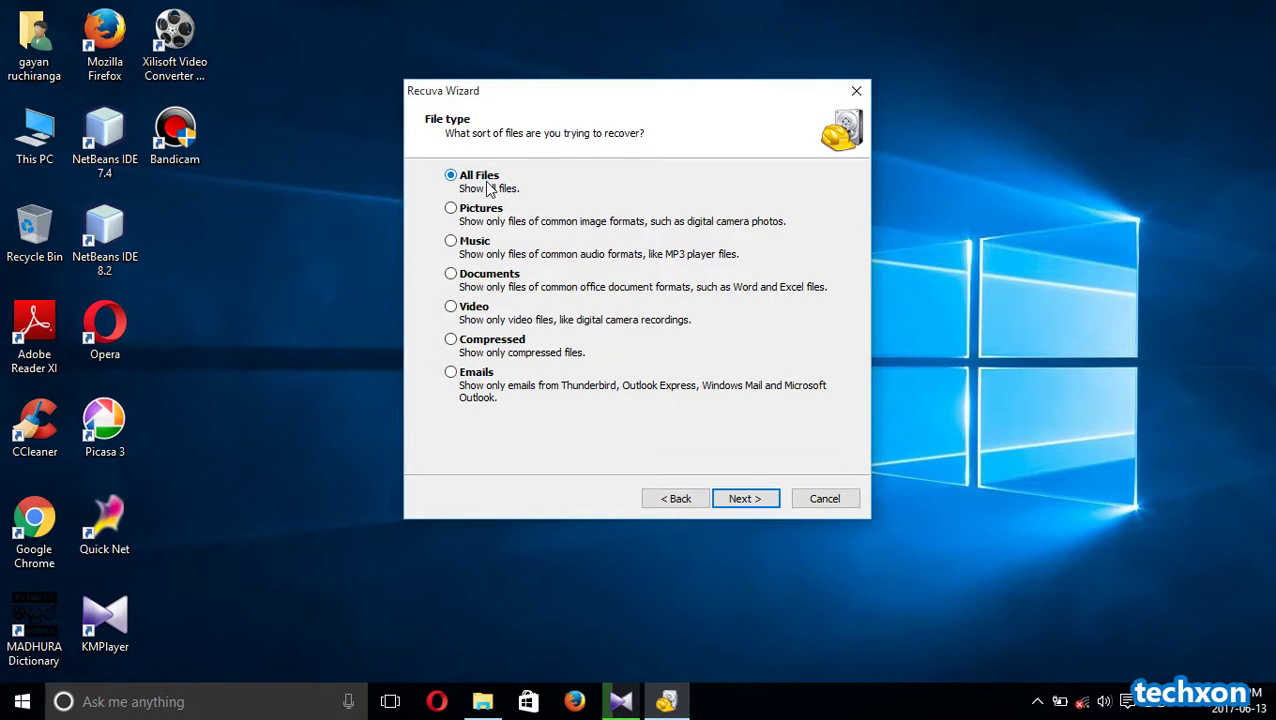
pyautogui.click(740, 497)
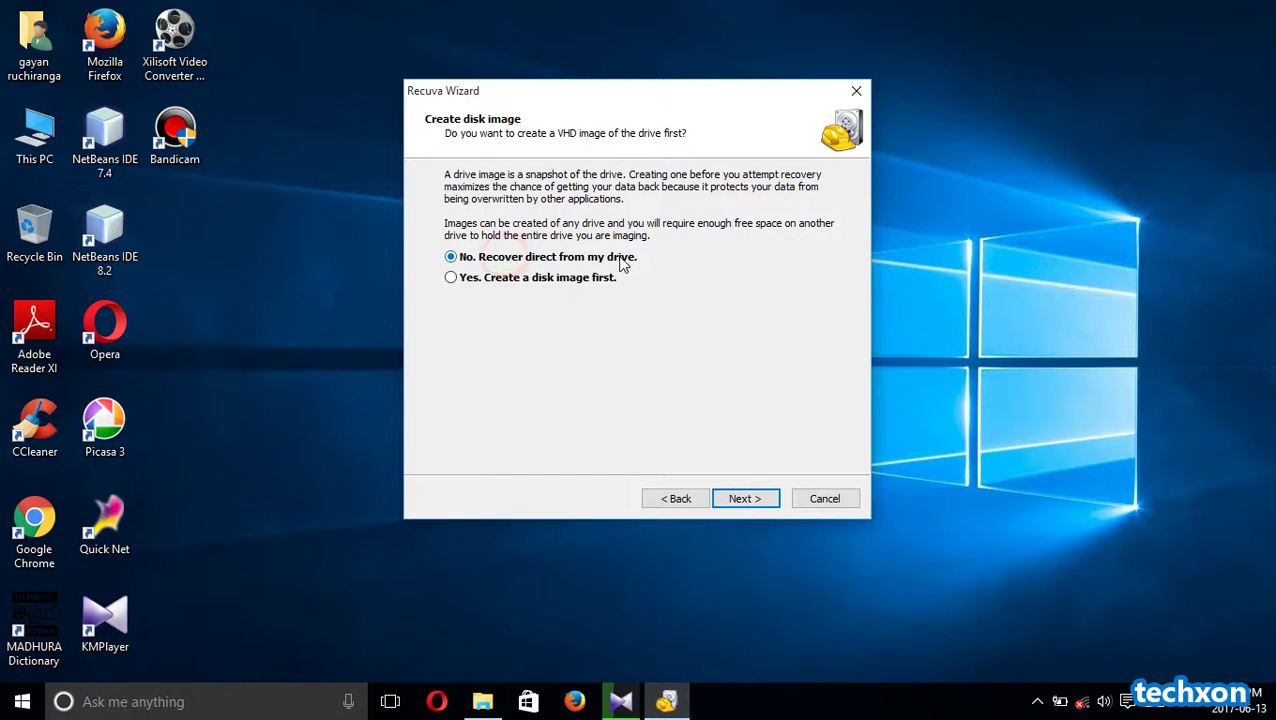
pyautogui.click(748, 497)
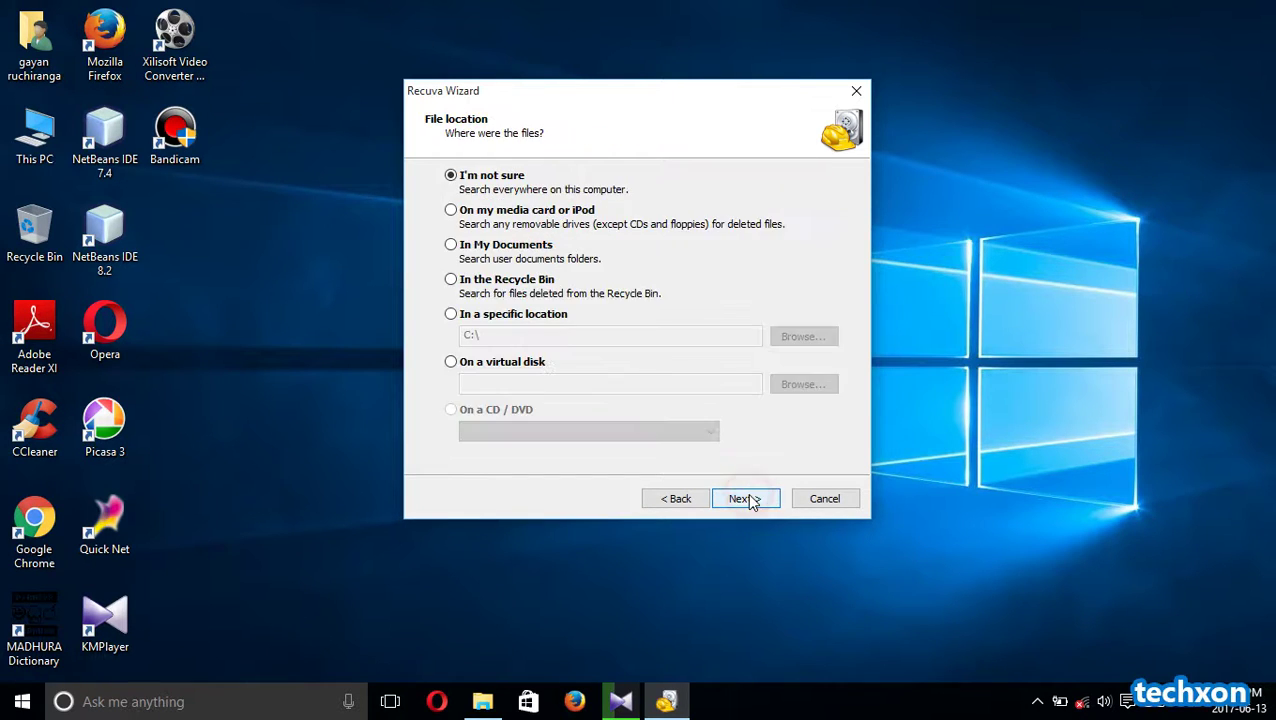
pyautogui.click(505, 212)
pyautogui.click(505, 247)
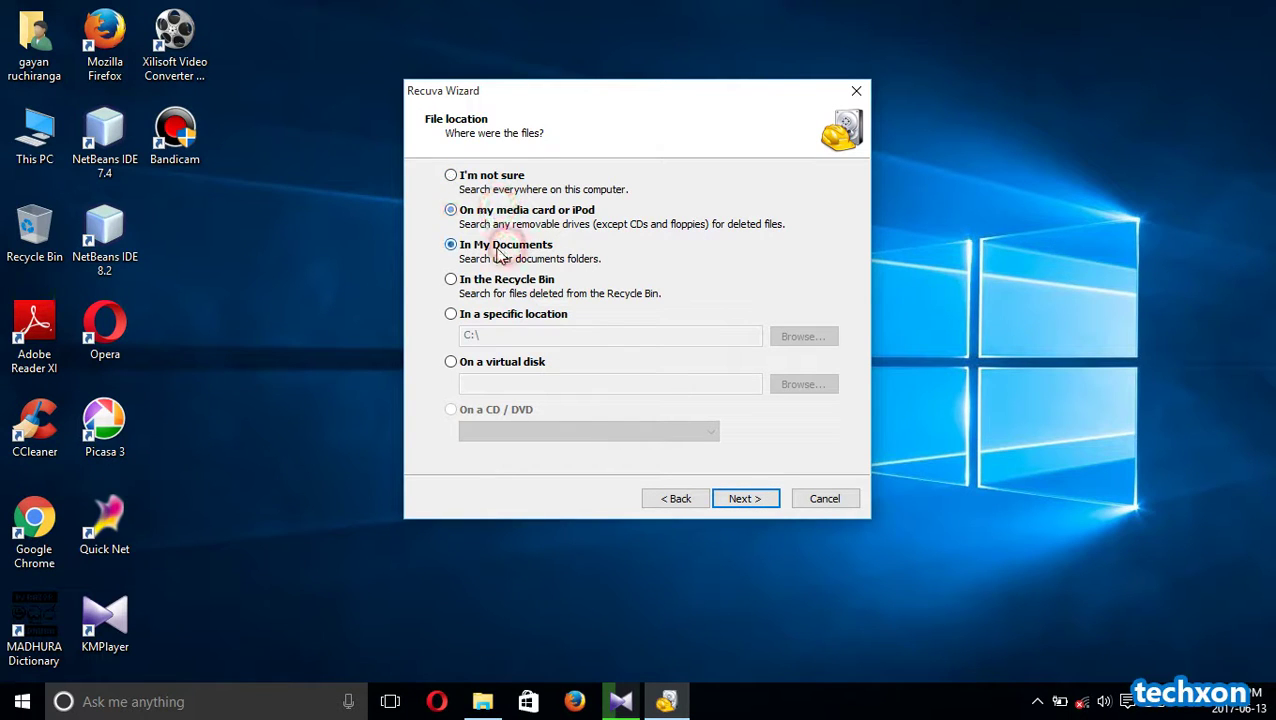
pyautogui.click(522, 280)
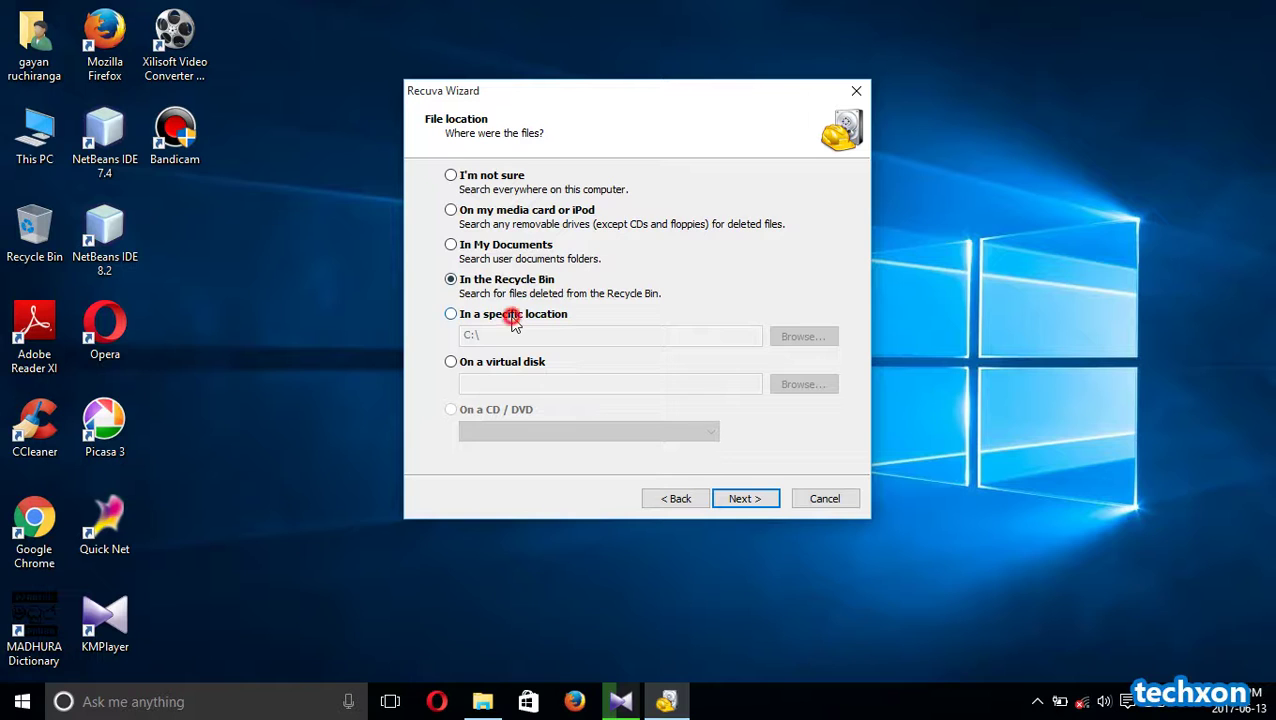
# - Set the file location to the specific location Removable Disk (G:) and continue
pyautogui.click(511, 316)
pyautogui.click(792, 337)
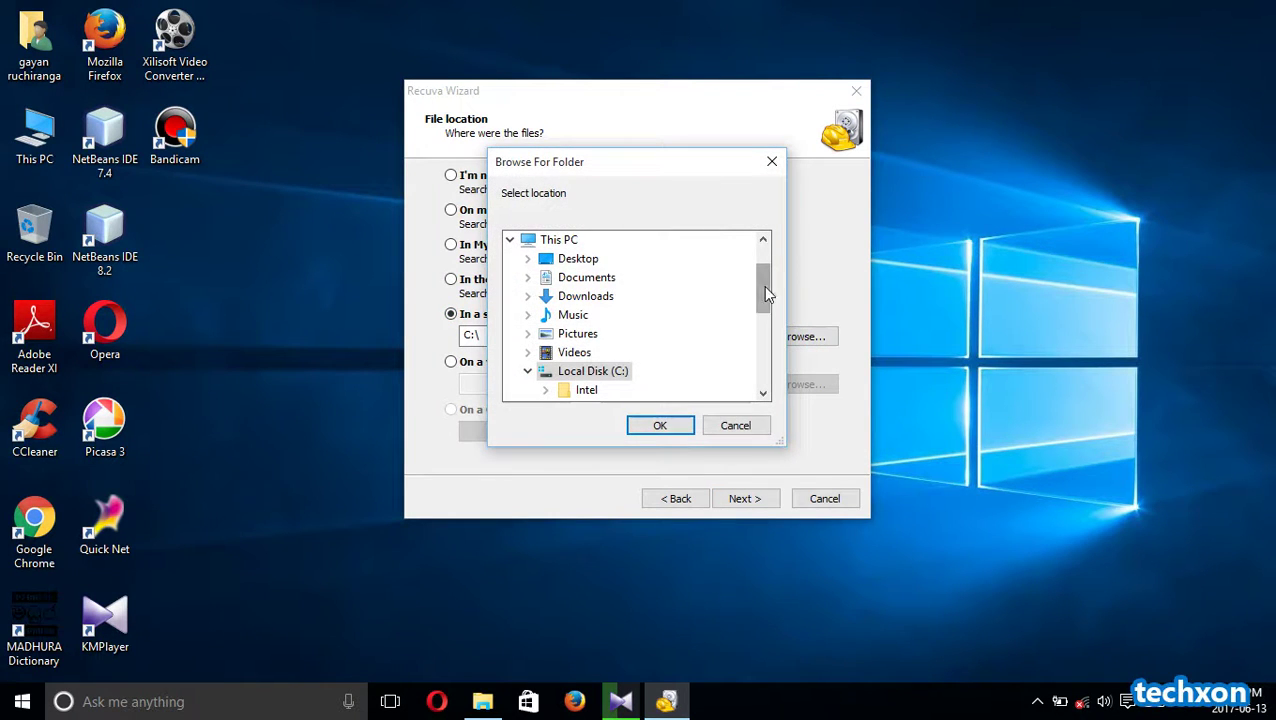
pyautogui.moveTo(762, 288); pyautogui.dragTo(762, 306)
pyautogui.click(528, 316)
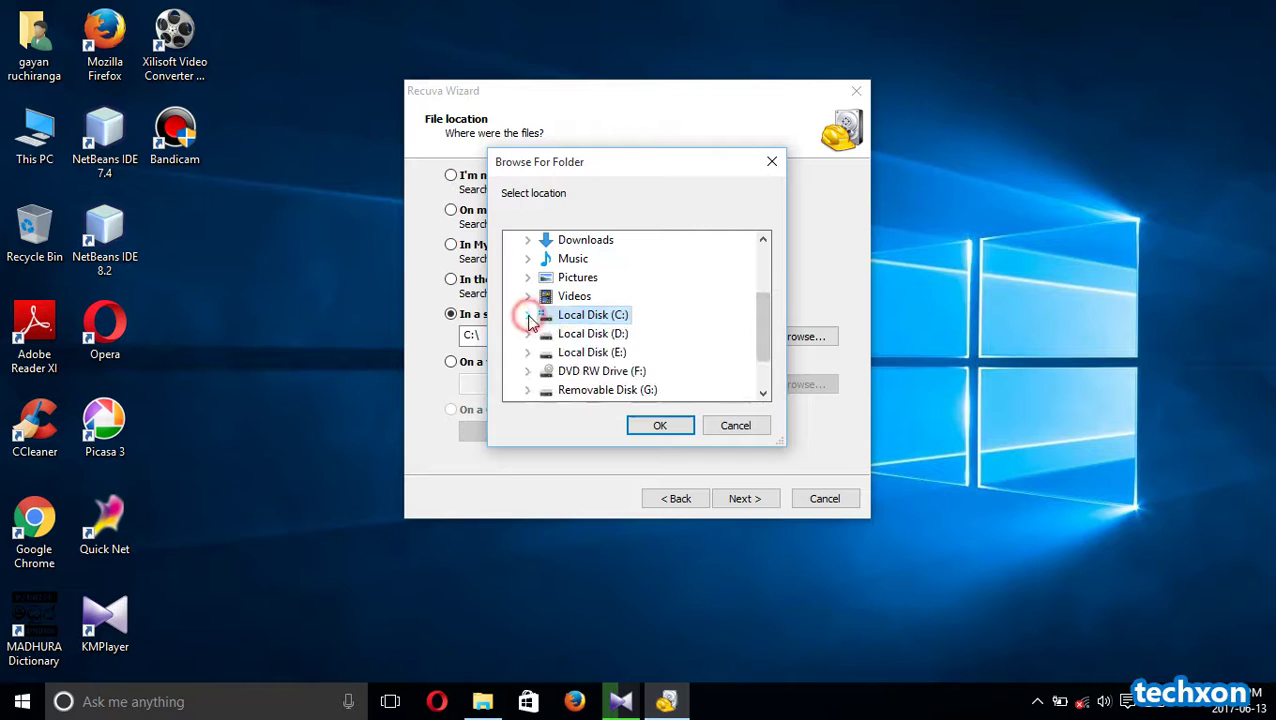
pyautogui.scroll(-1, 763, 332)
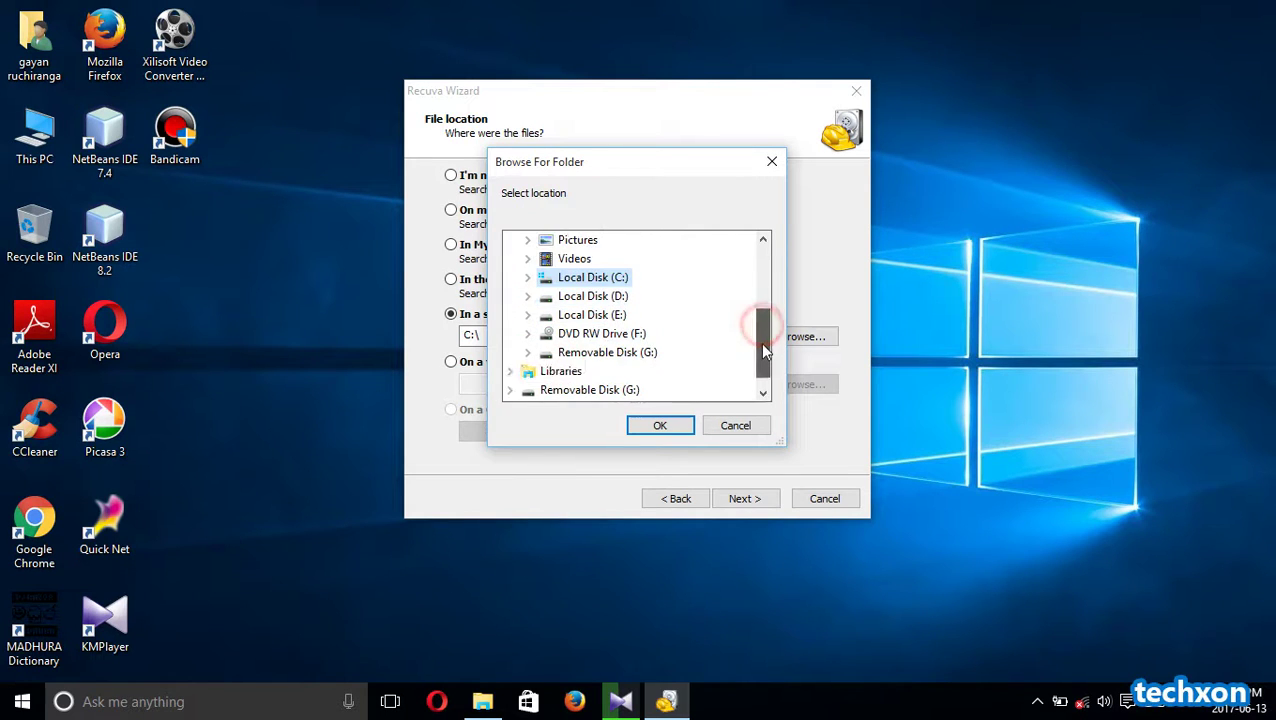
pyautogui.click(613, 355)
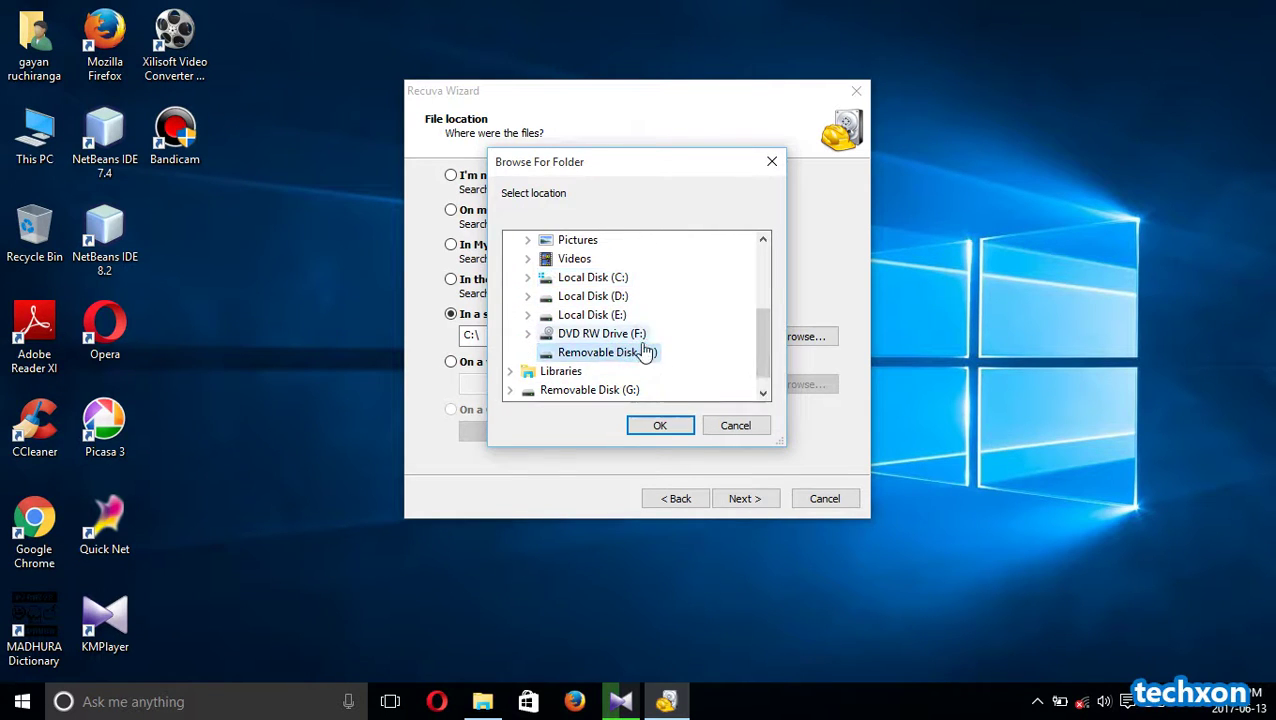
pyautogui.click(661, 423)
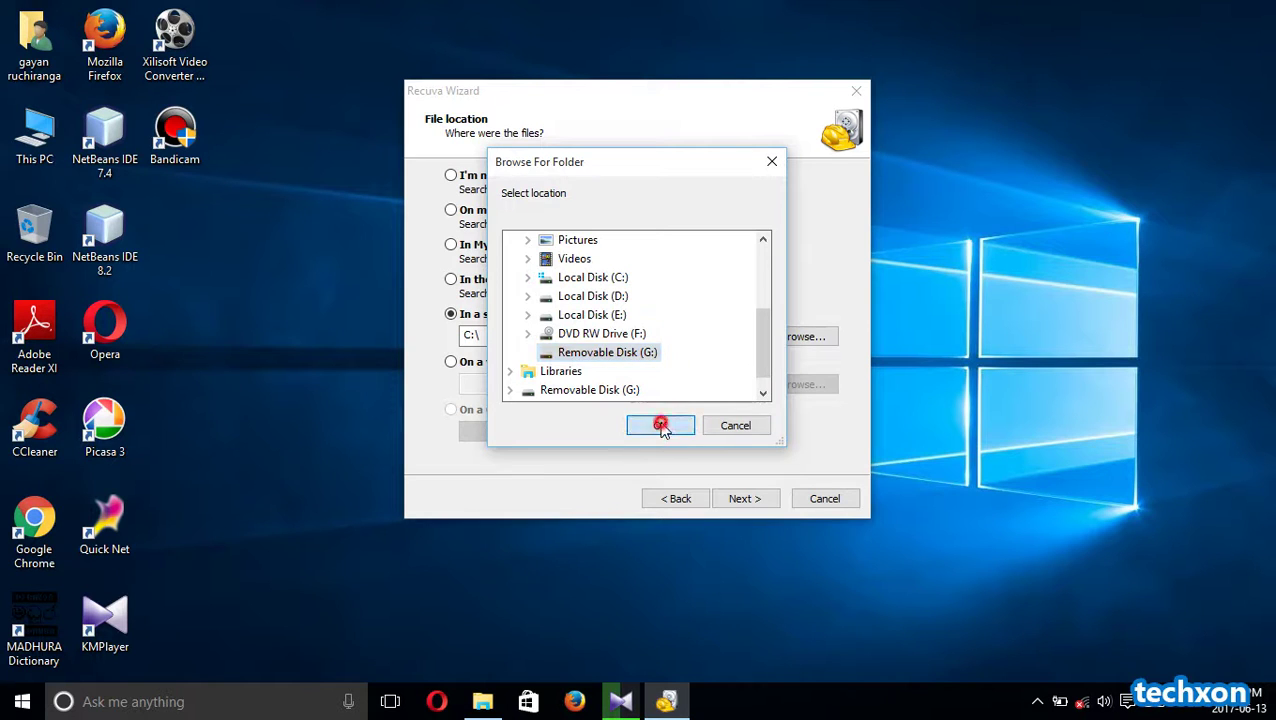
pyautogui.click(742, 498)
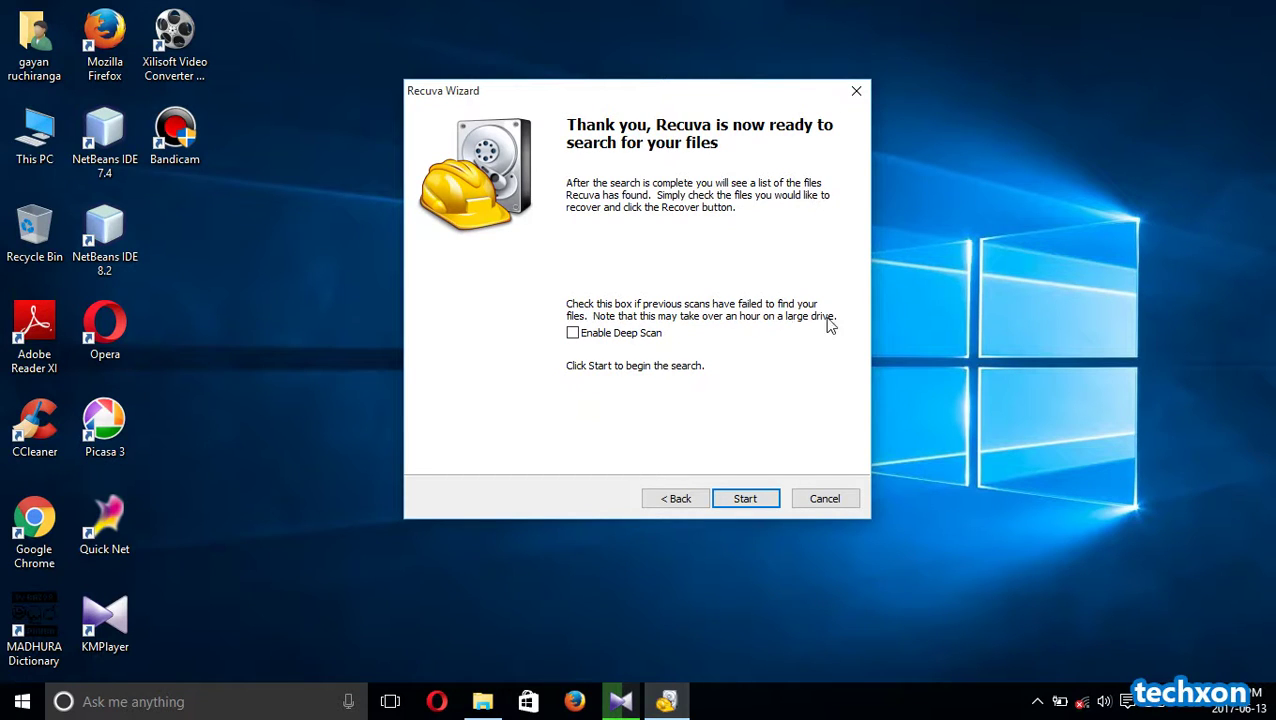
# - Enable Deep Scan and start the search for deleted files
pyautogui.click(574, 337)
pyautogui.click(744, 497)
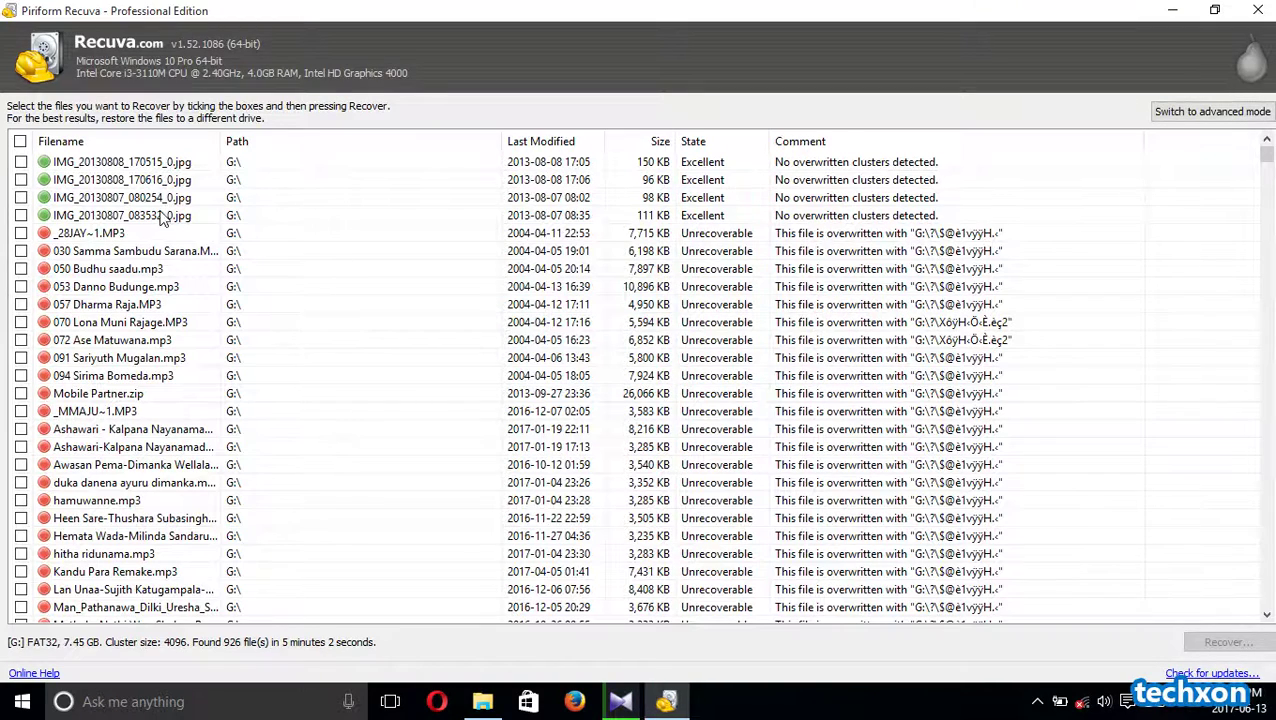
# - Look through the list of found files, checking their recovery states, and return to its beginning
pyautogui.scroll(-20, 258, 360)
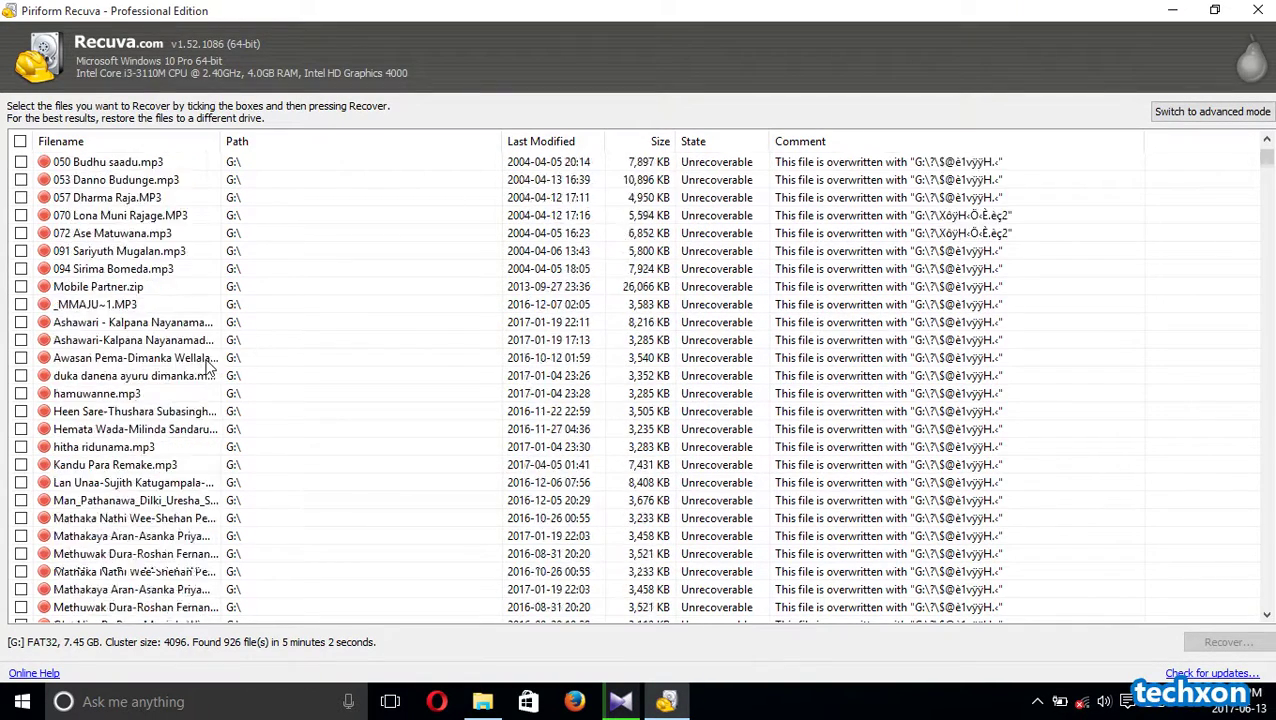
pyautogui.scroll(-20, 207, 368)
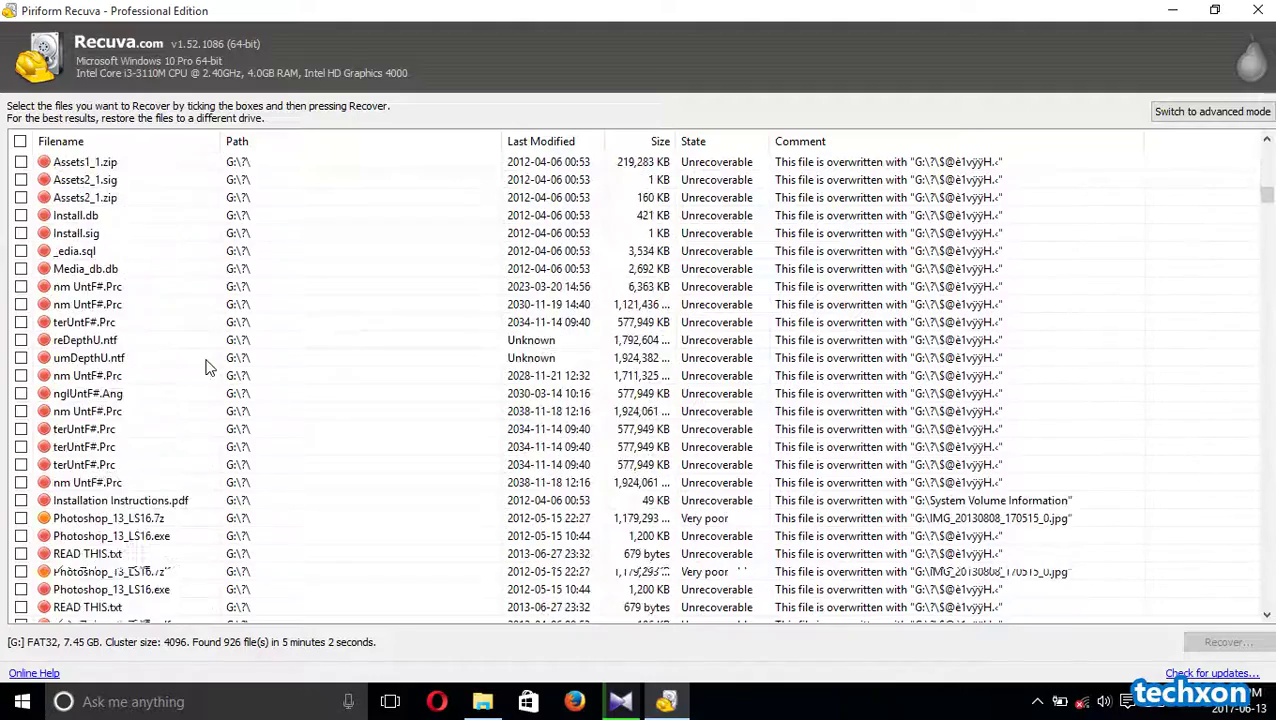
pyautogui.scroll(-20, 207, 368)
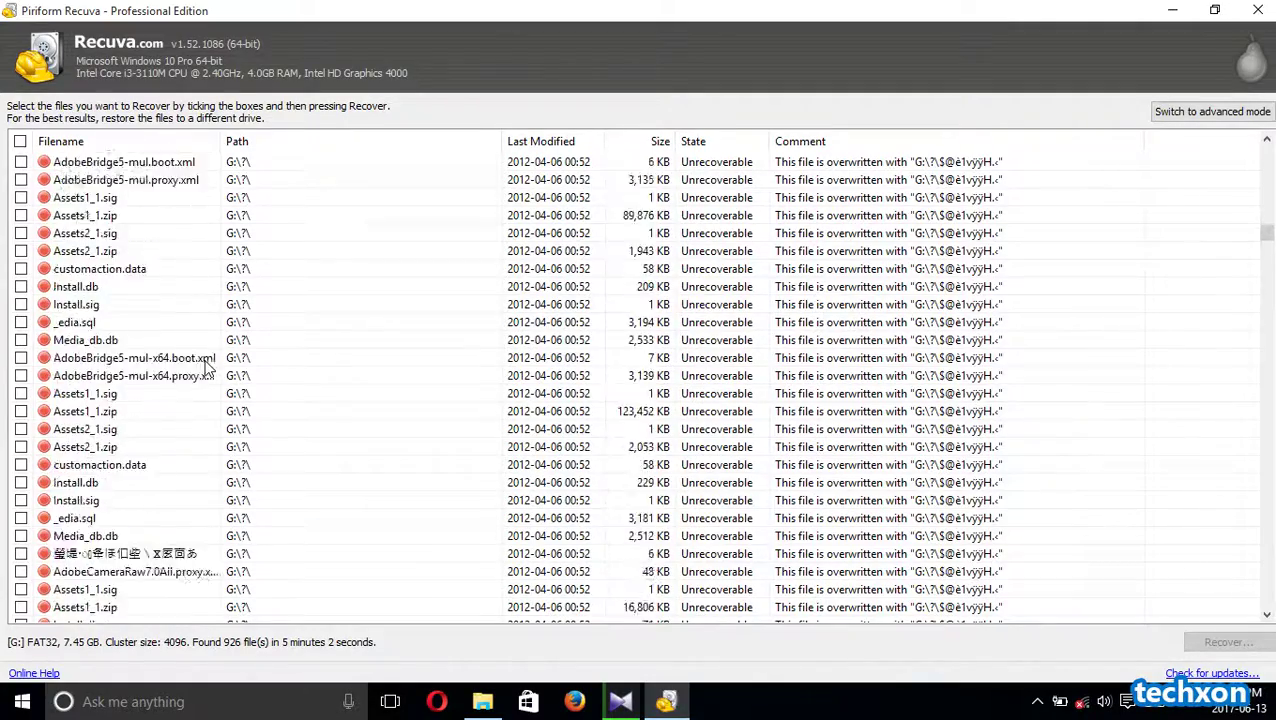
pyautogui.scroll(-20, 207, 372)
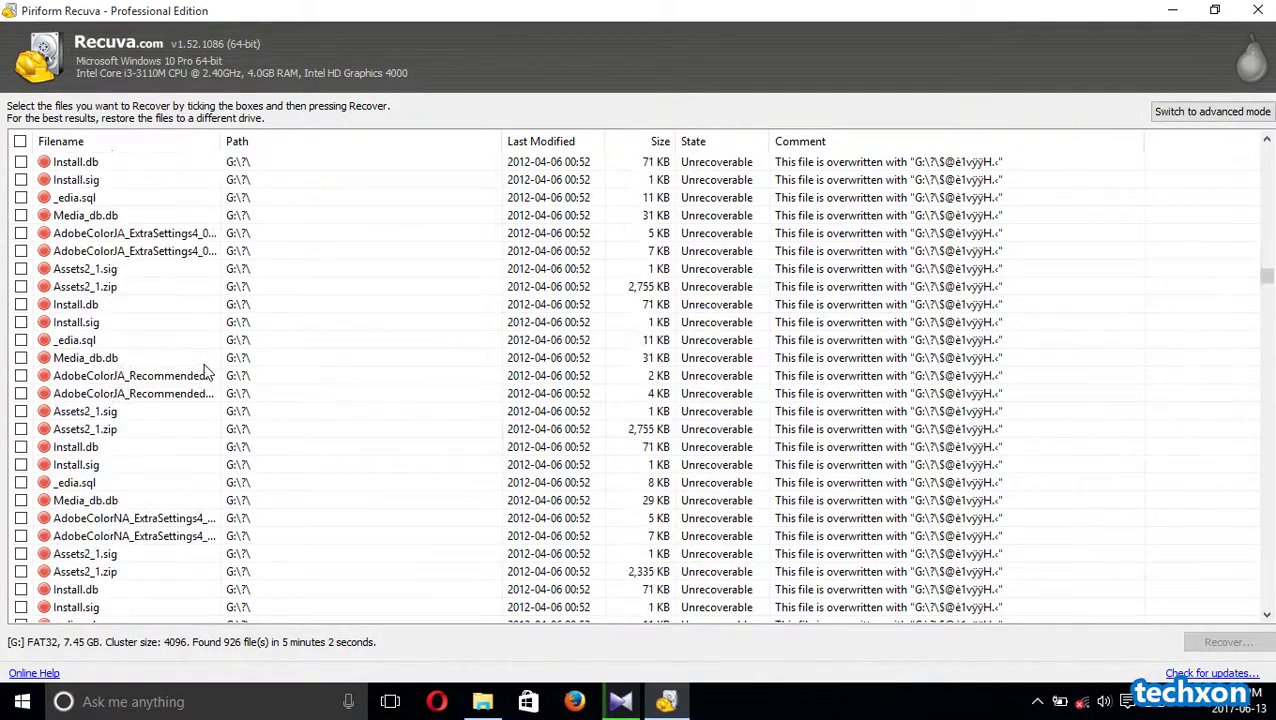
pyautogui.scroll(-20, 207, 372)
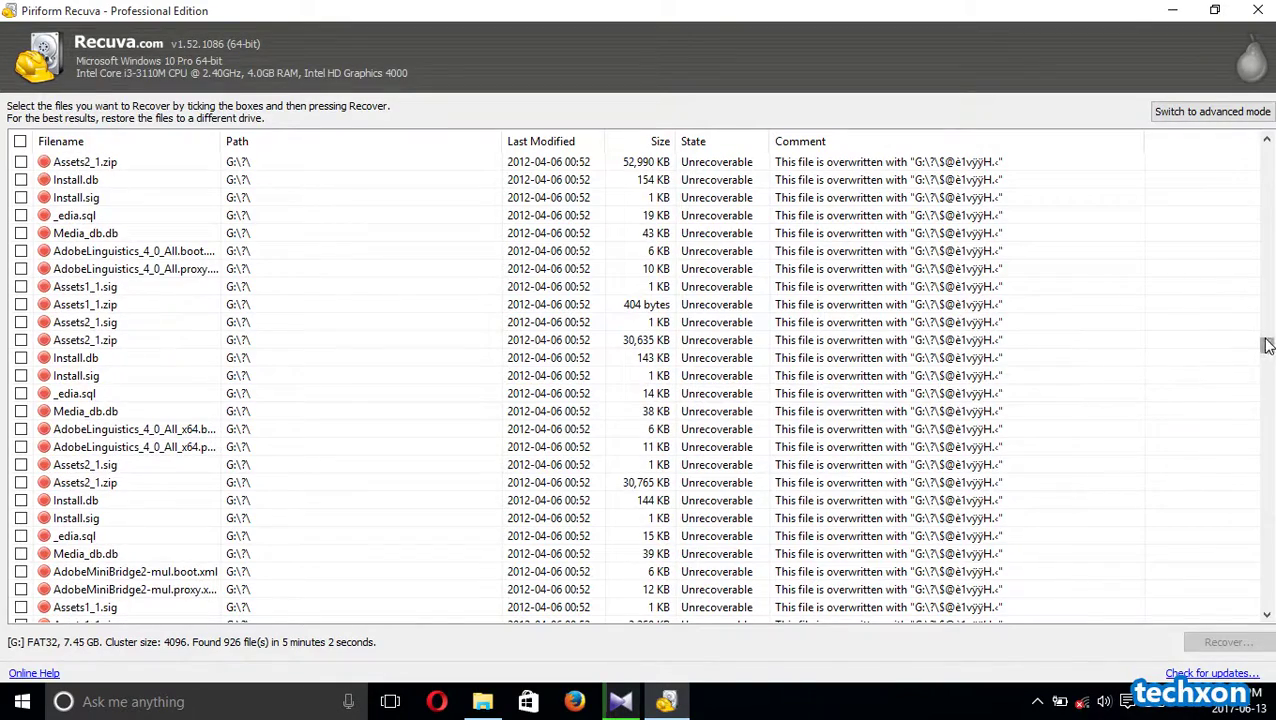
pyautogui.moveTo(1267, 345); pyautogui.dragTo(1227, 155)
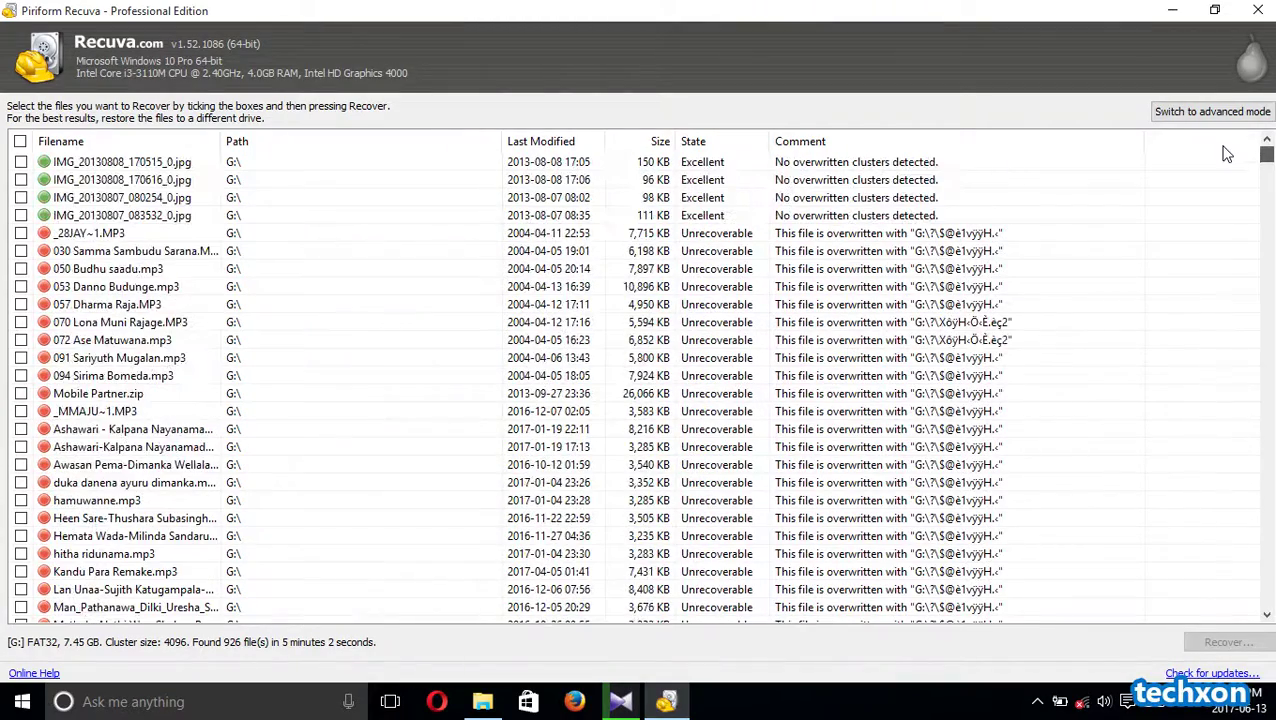
# - Switch to advanced mode and inspect the preview, info and header of IMG_20130808_170515_0.jpg
pyautogui.click(1193, 117)
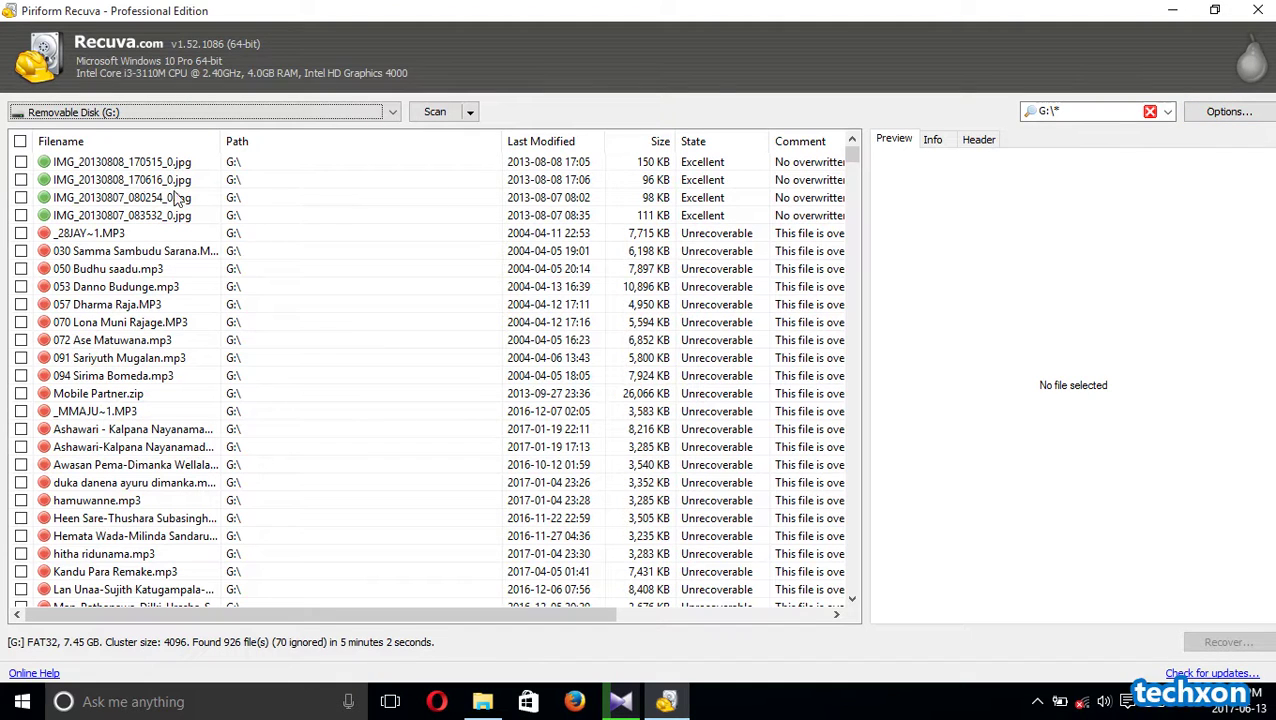
pyautogui.click(100, 166)
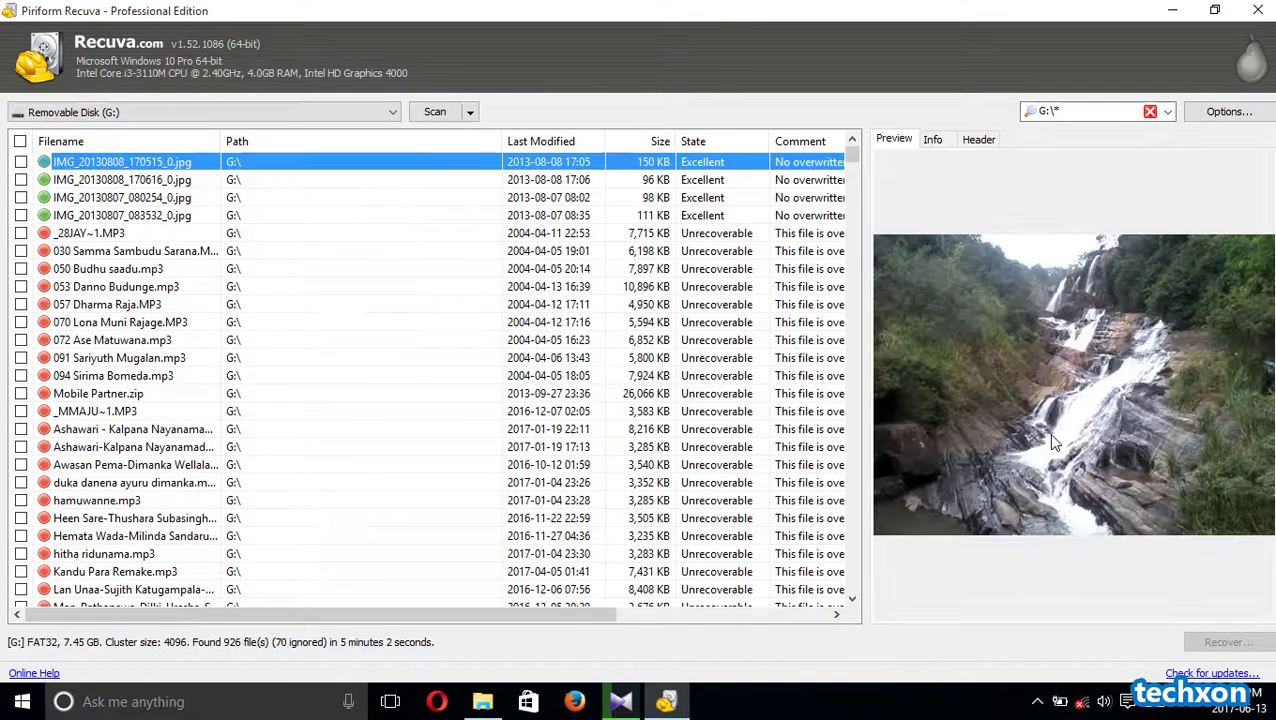
pyautogui.click(932, 140)
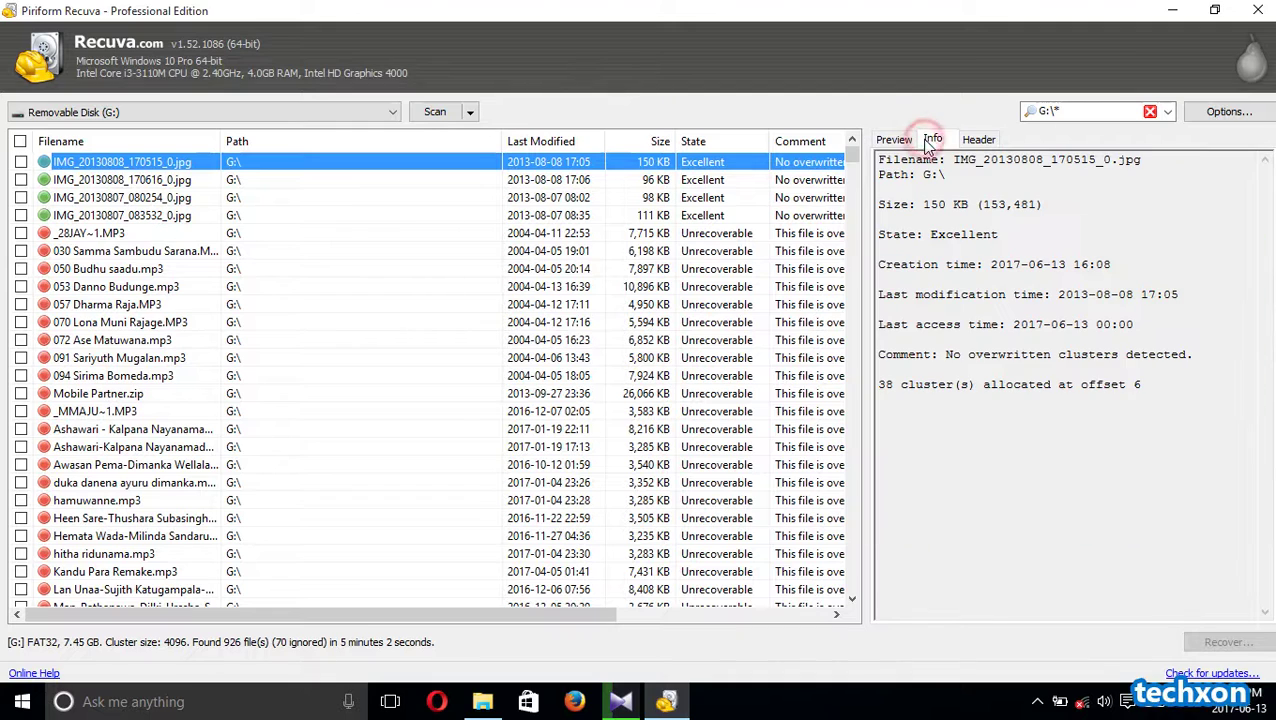
pyautogui.click(976, 143)
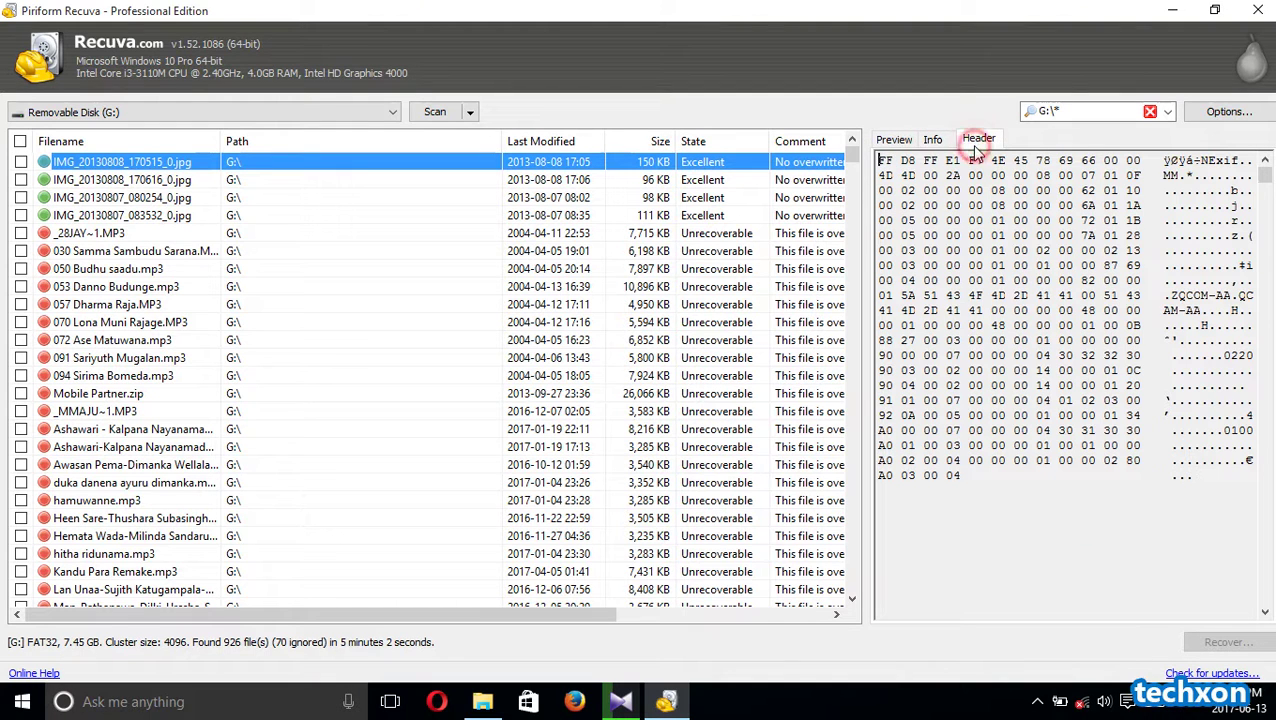
pyautogui.click(896, 142)
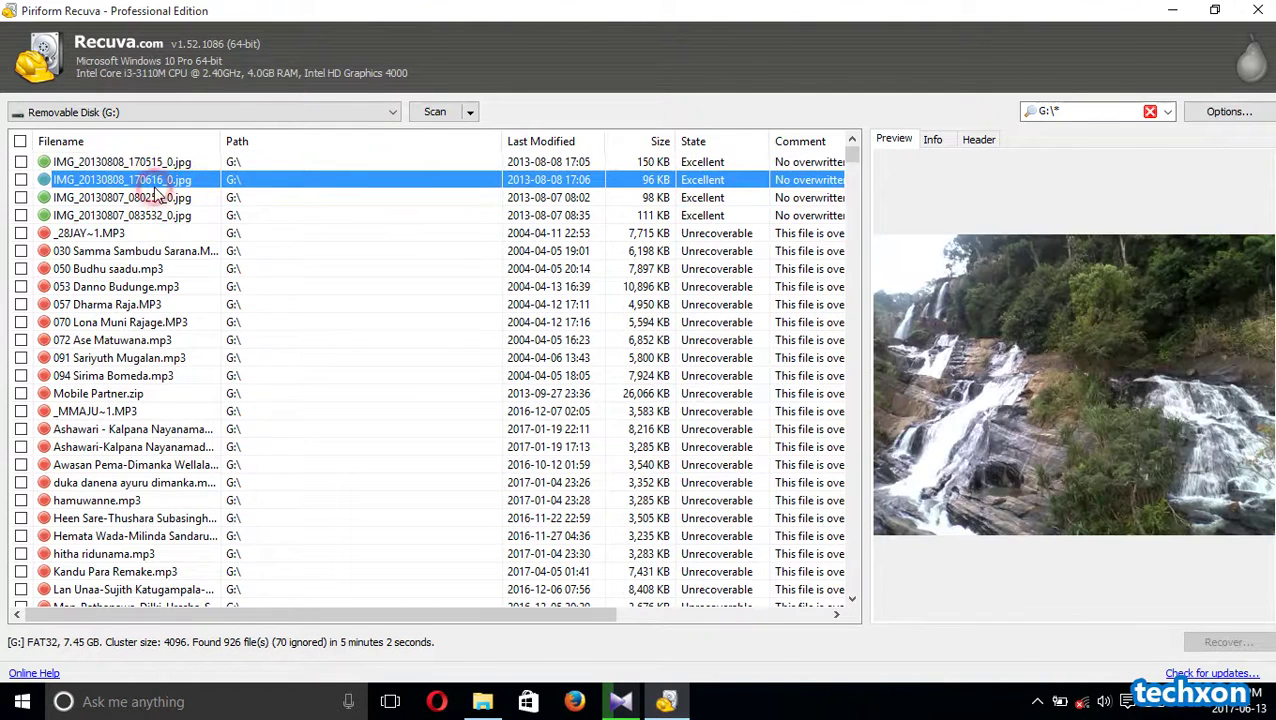
# - Preview the images IMG_20130808_170616_0.jpg, IMG_20130807_080254_0.jpg and IMG_20130807_083532_0.jpg
pyautogui.click(152, 184)
pyautogui.click(152, 199)
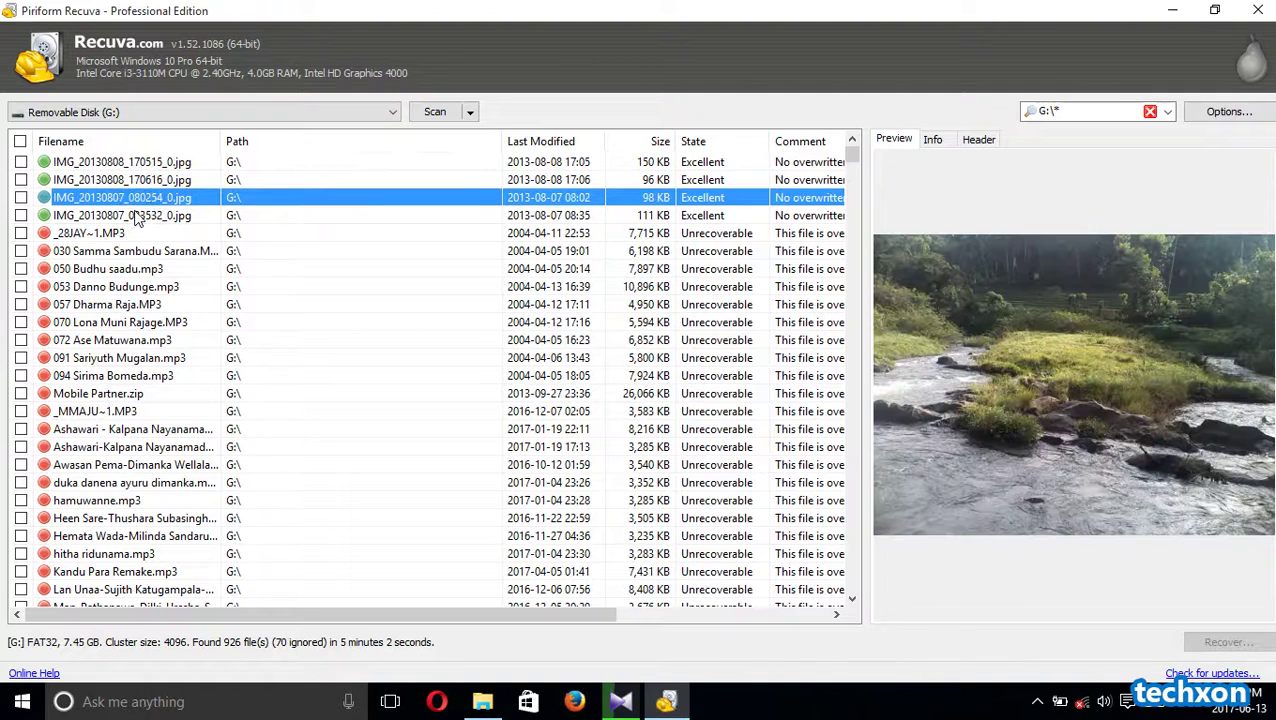
pyautogui.click(137, 217)
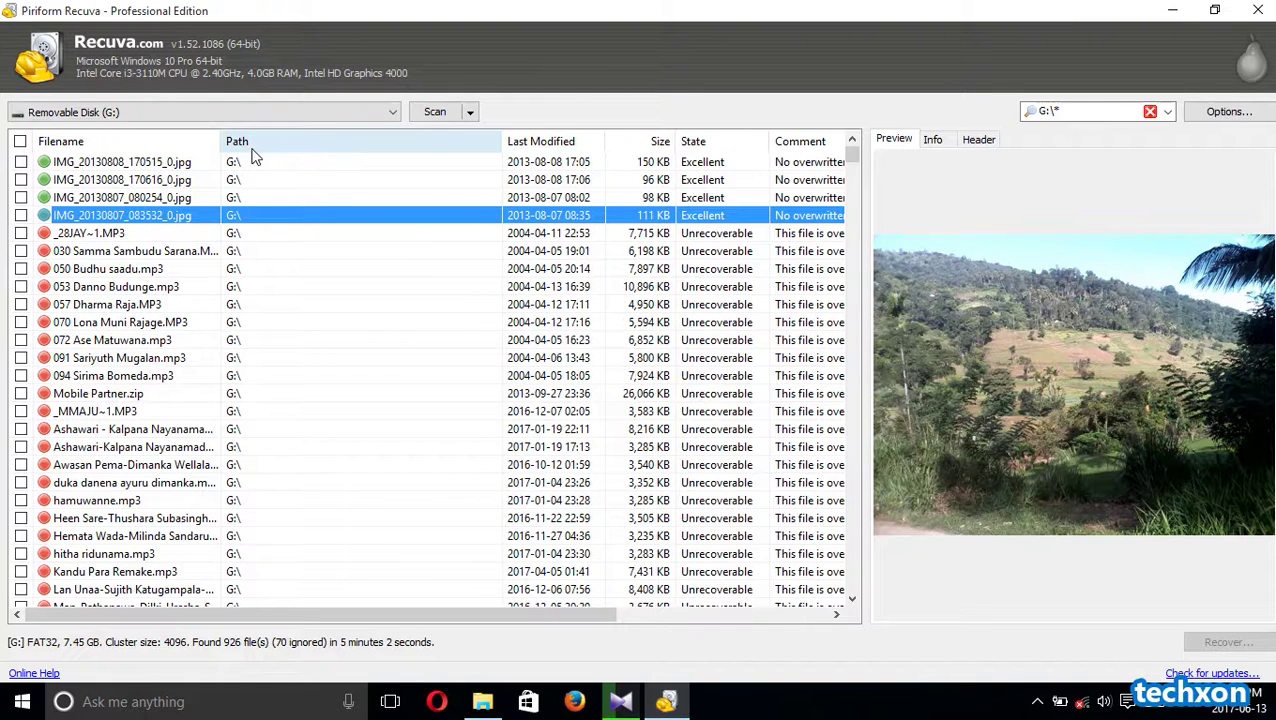
# - Check the size, state and comment details of the JPG images at the start of the file list
pyautogui.click(646, 164)
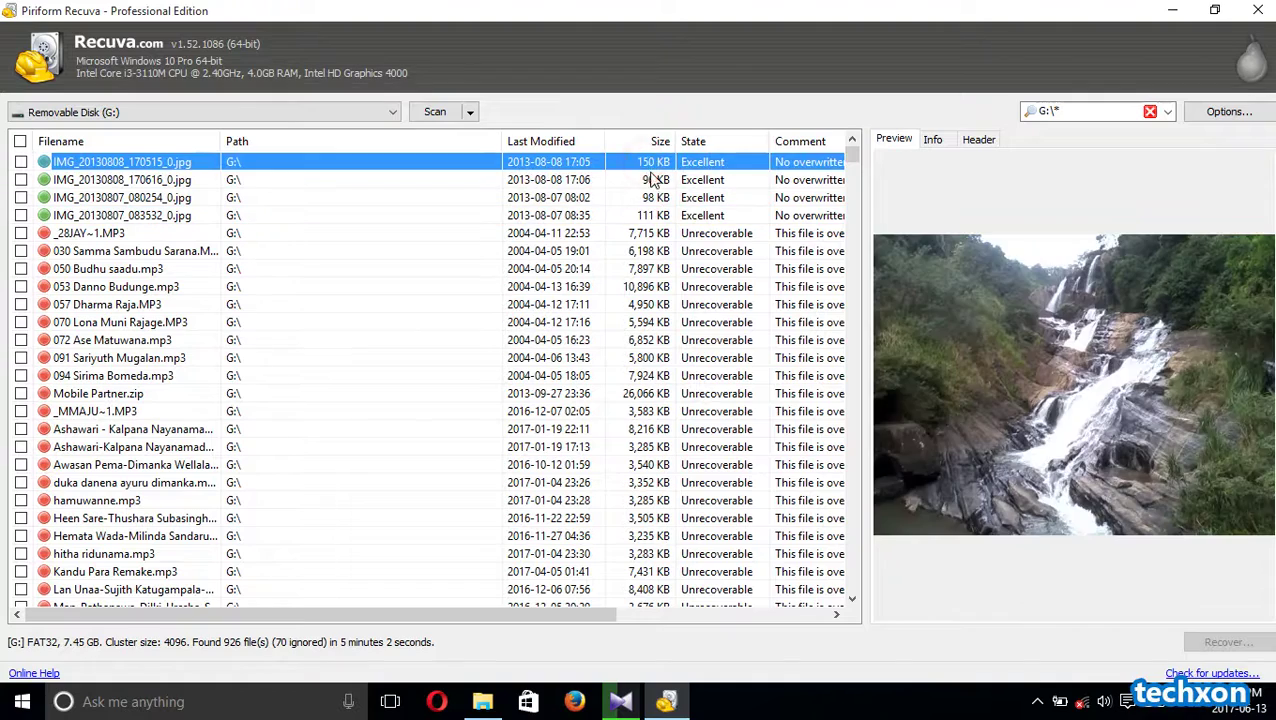
pyautogui.click(650, 180)
pyautogui.click(650, 197)
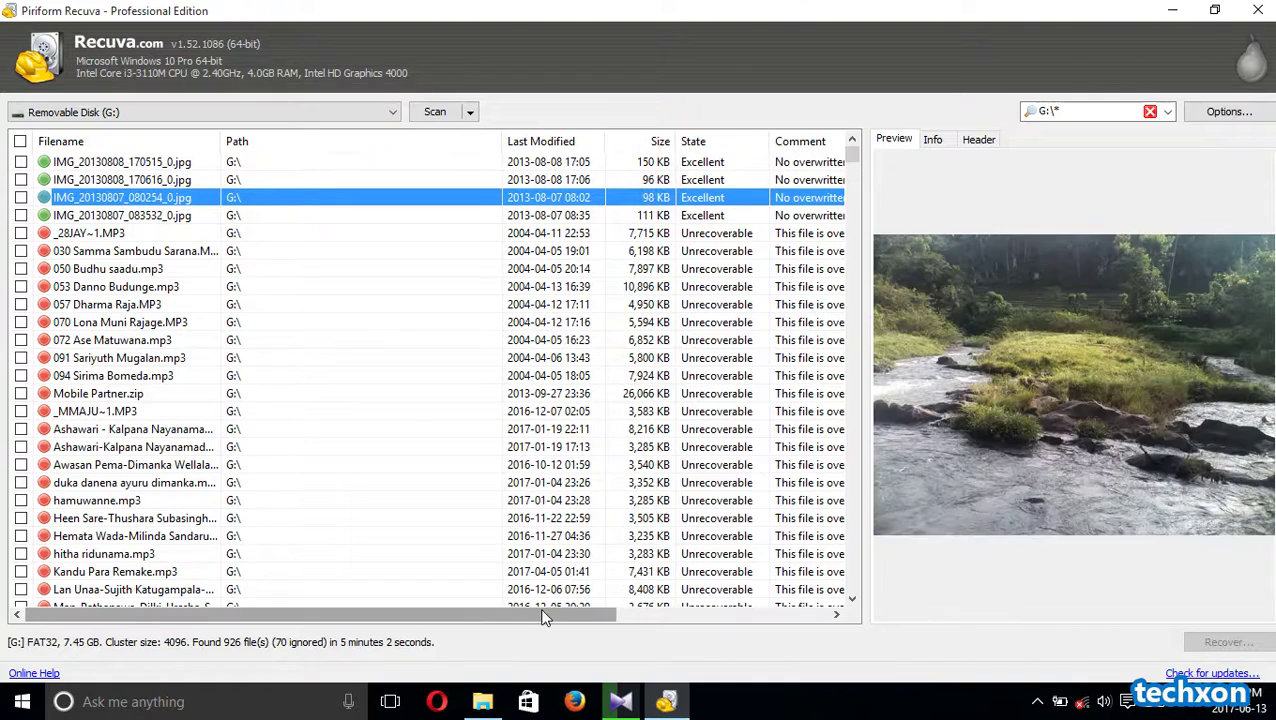
pyautogui.moveTo(540, 614); pyautogui.dragTo(680, 614)
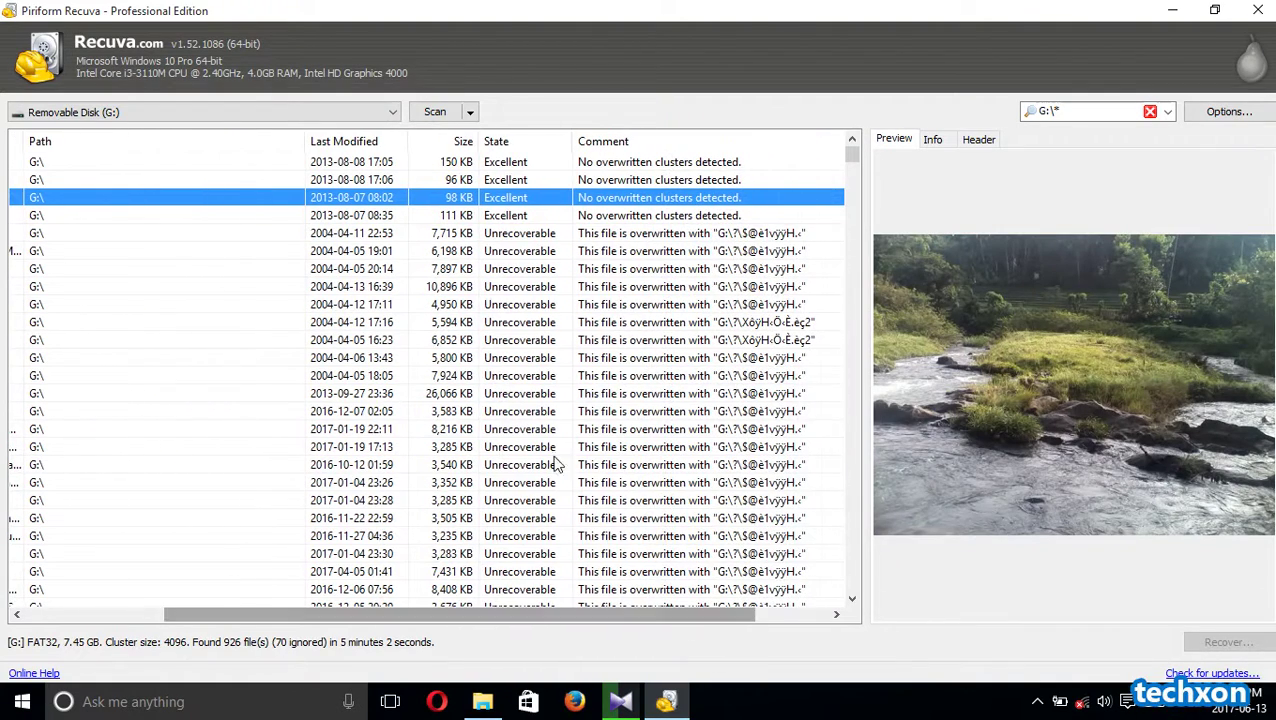
pyautogui.click(510, 163)
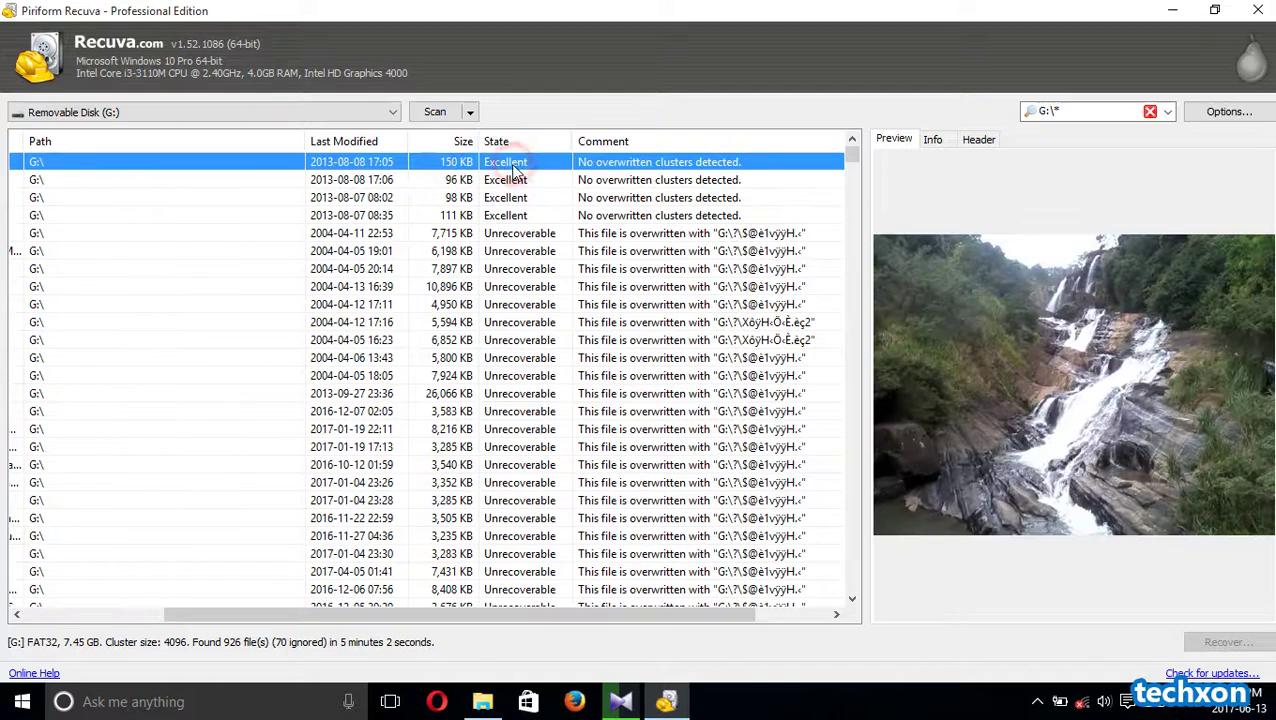
# - Check the state and comment of each of the four JPG images, ending back at the filename column
pyautogui.click(508, 181)
pyautogui.click(512, 198)
pyautogui.click(510, 216)
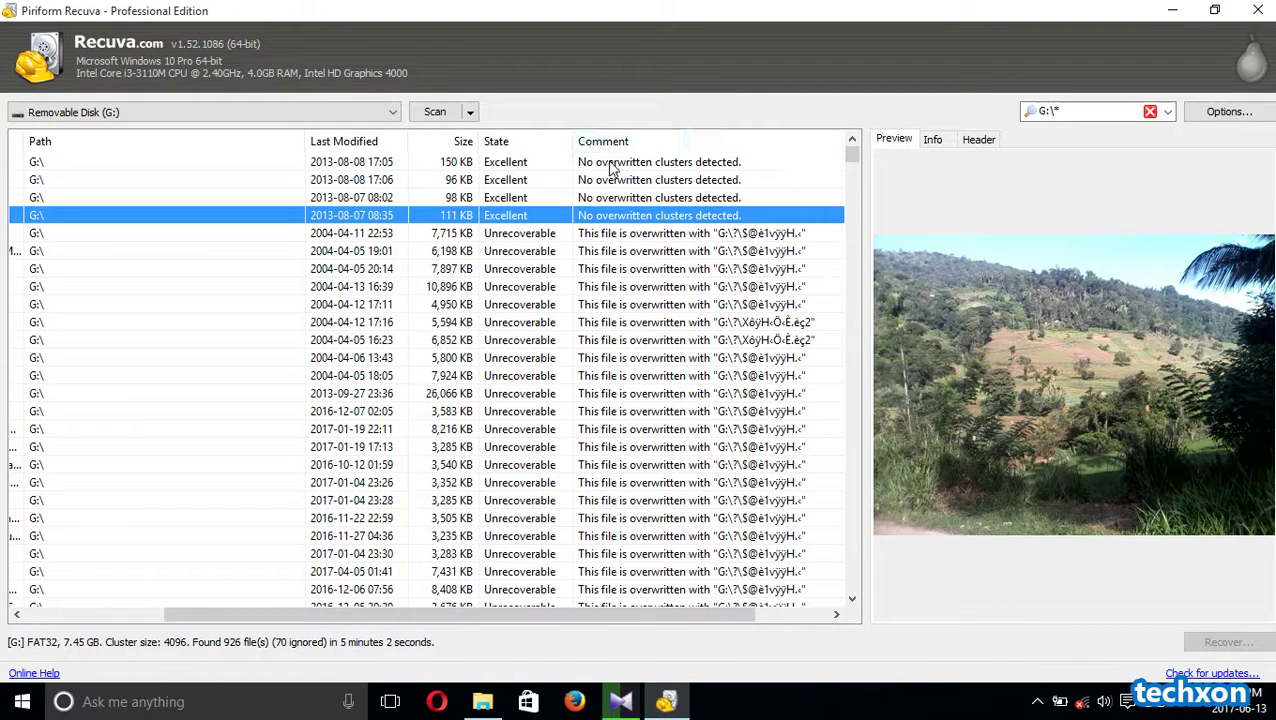
pyautogui.click(612, 162)
pyautogui.click(647, 183)
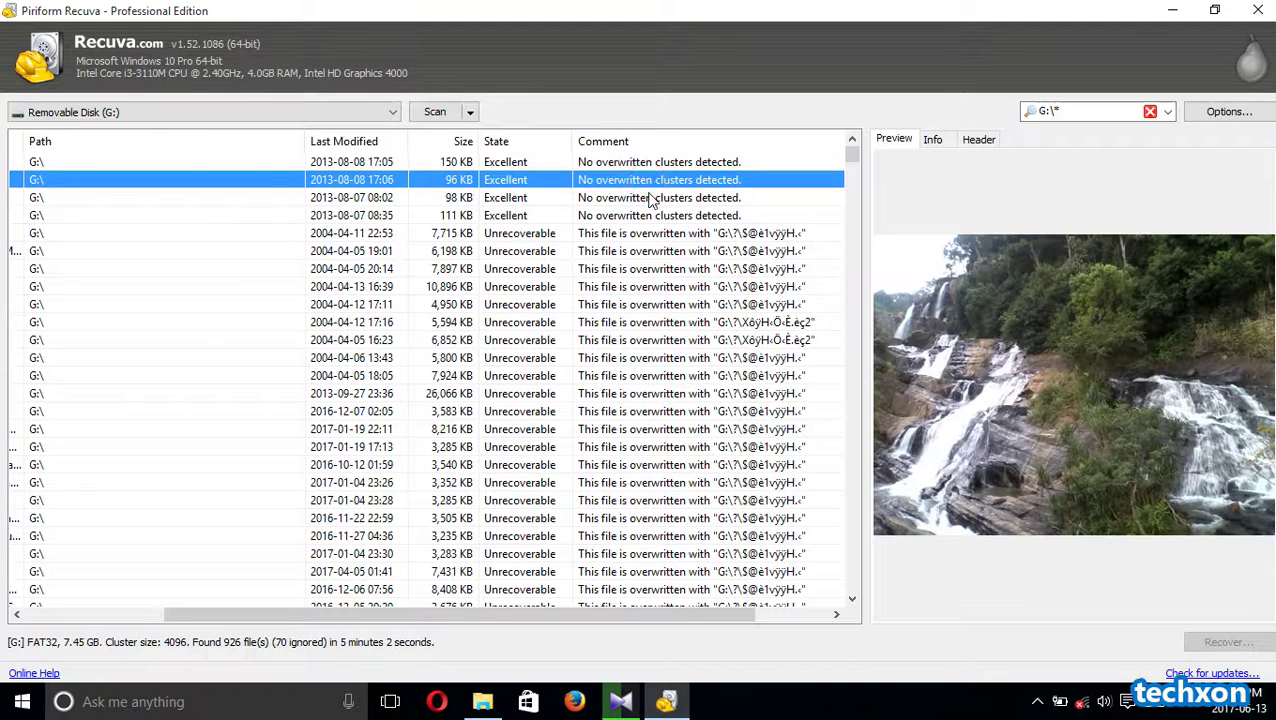
pyautogui.click(648, 199)
pyautogui.click(636, 216)
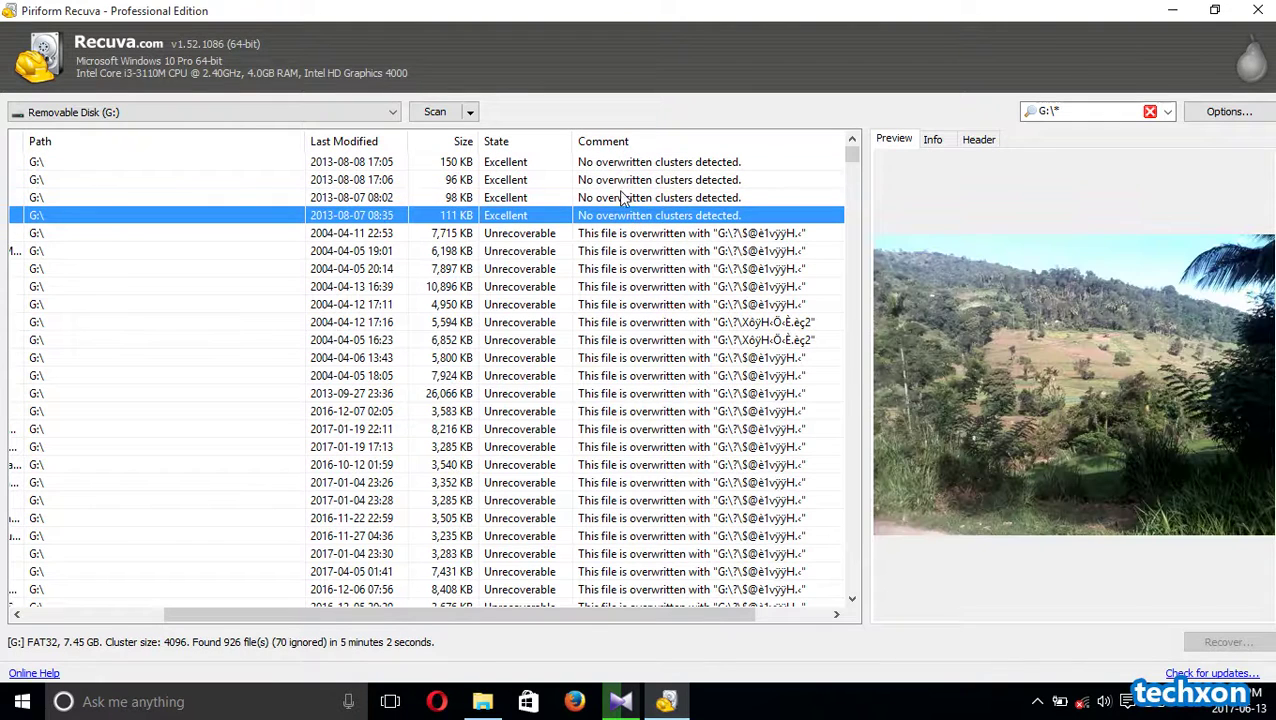
pyautogui.moveTo(395, 620); pyautogui.dragTo(163, 623)
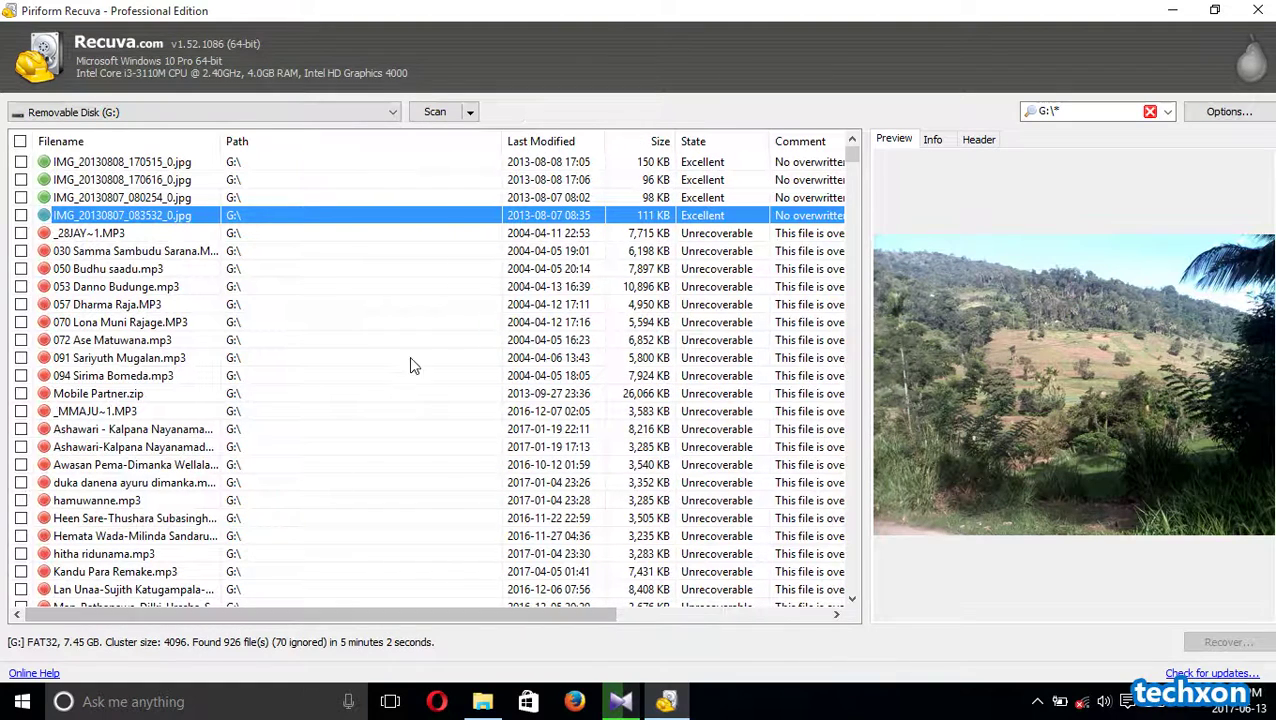
# - Look through the available drives, scan types and file-type filters without changing any of them
pyautogui.click(390, 113)
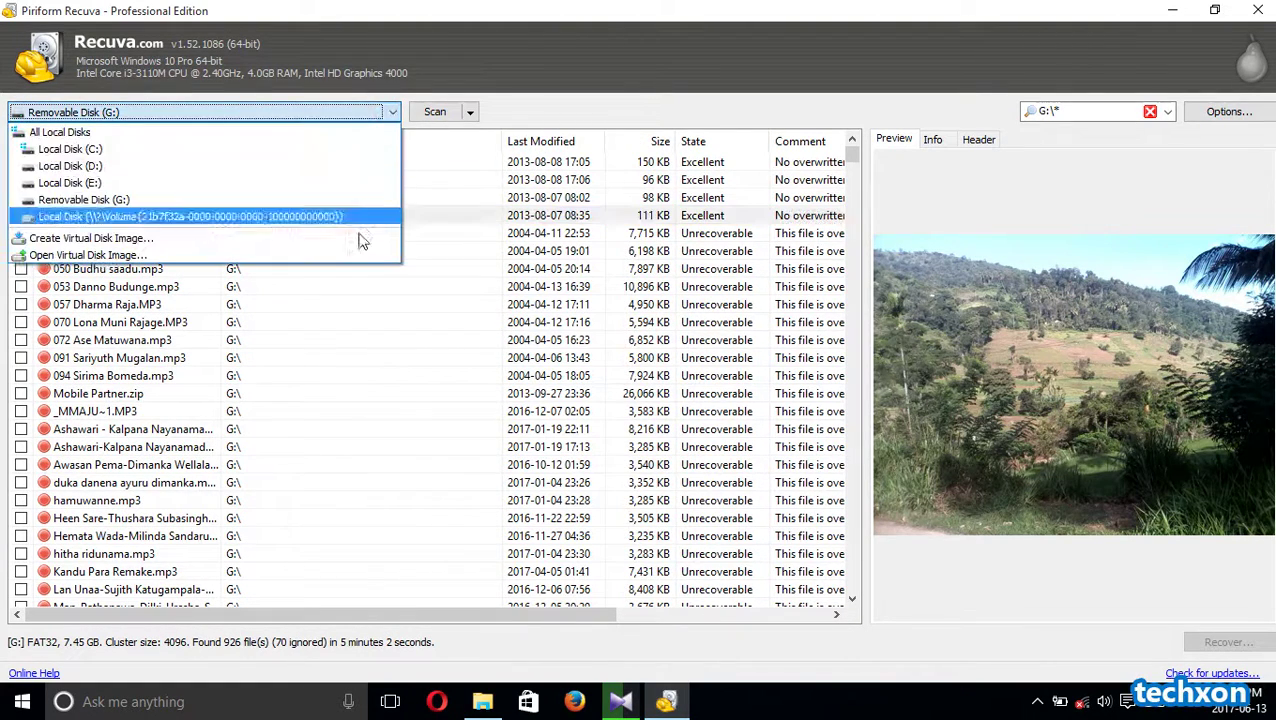
pyautogui.click(504, 112)
pyautogui.click(472, 112)
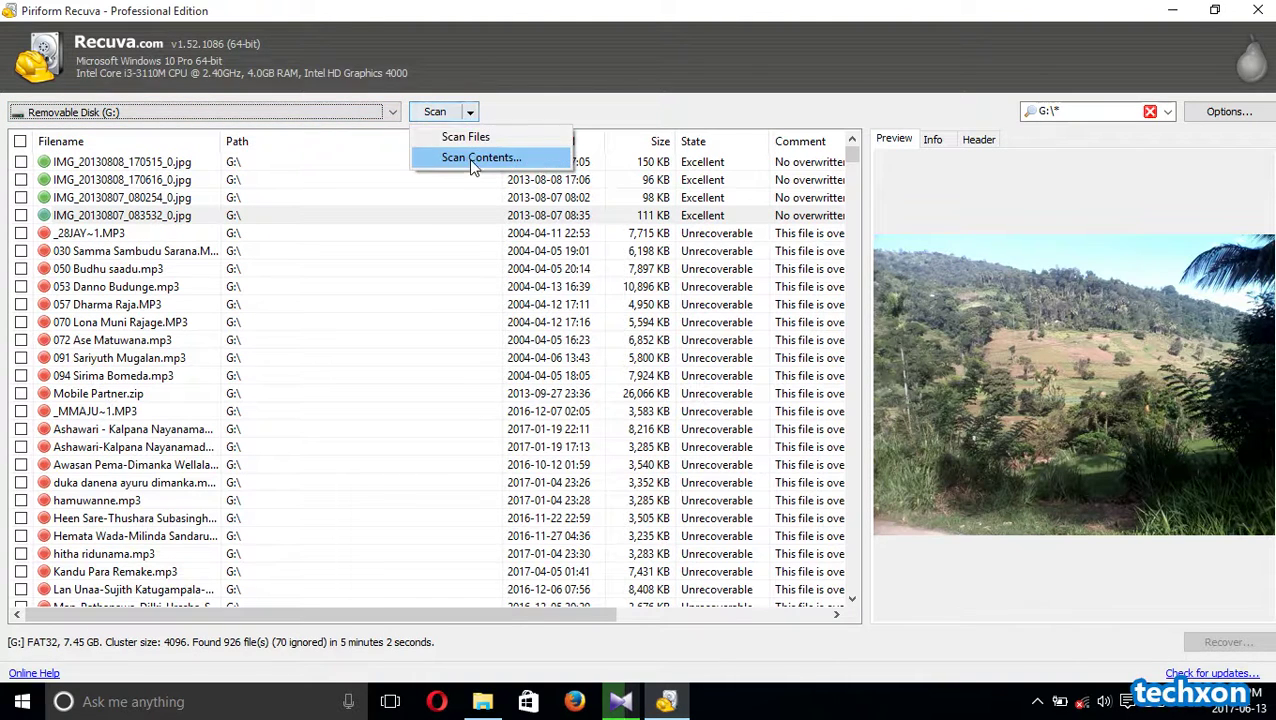
pyautogui.click(488, 102)
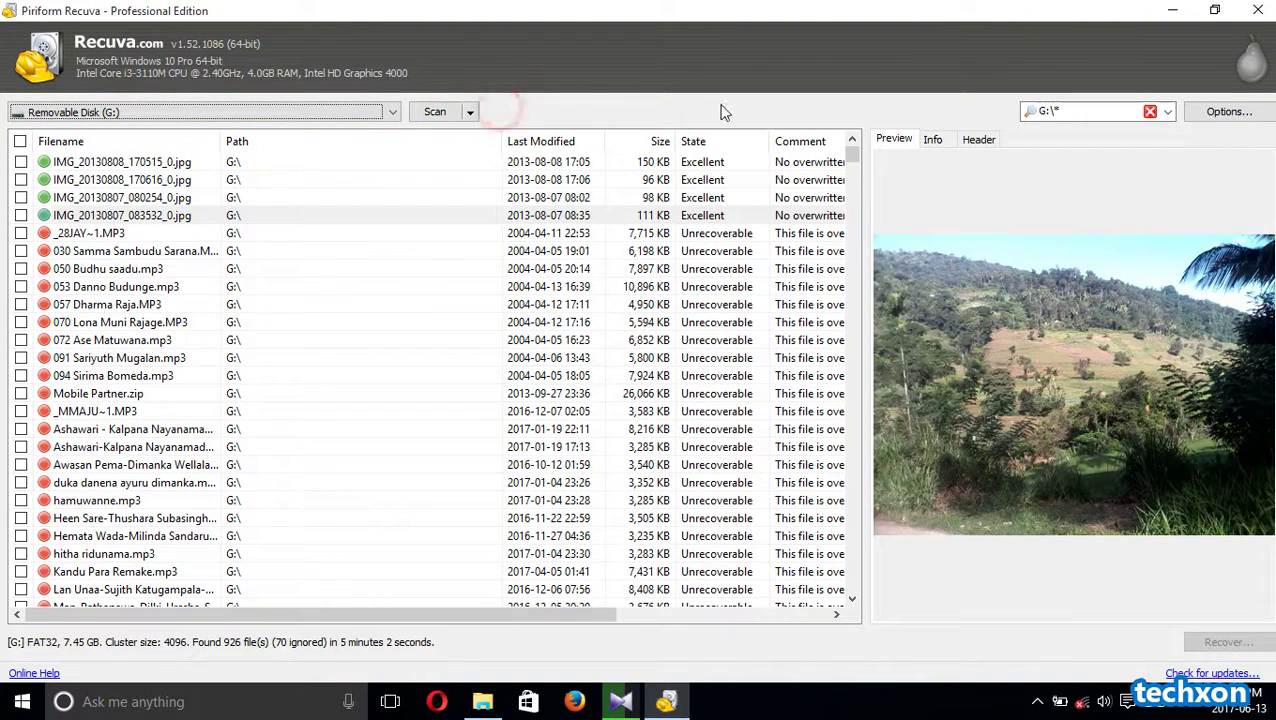
pyautogui.click(1167, 112)
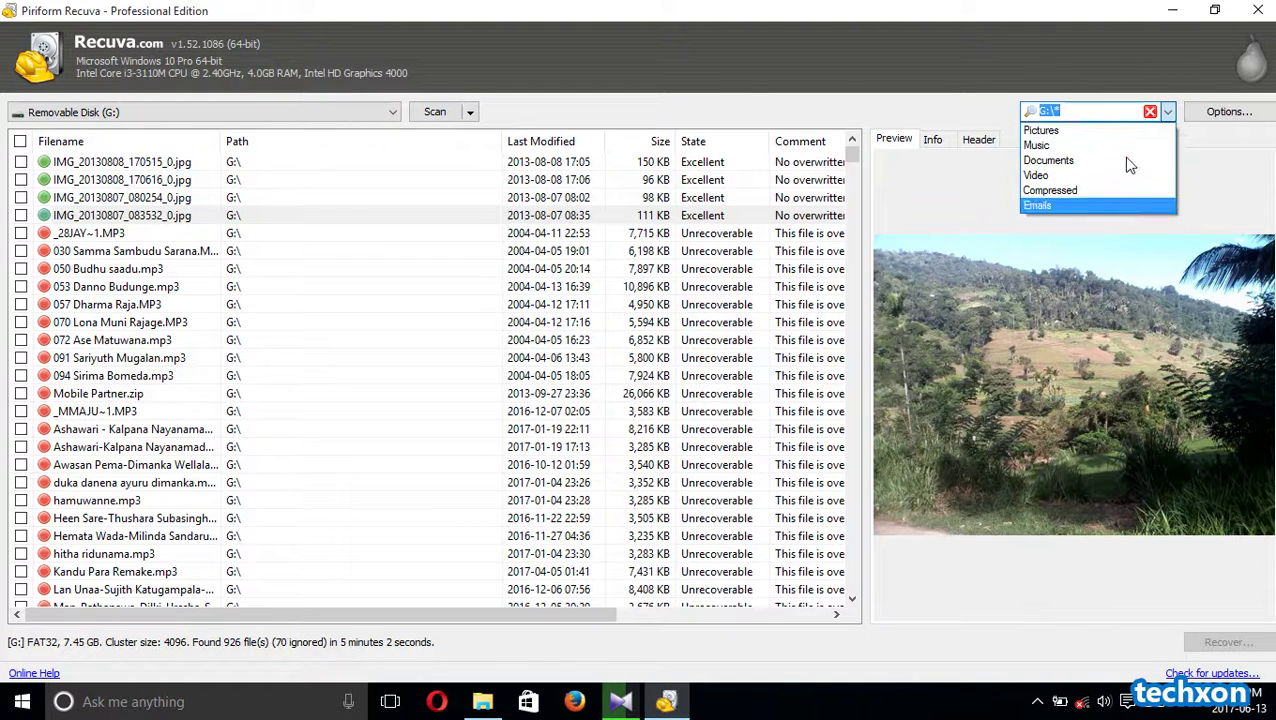
pyautogui.click(937, 102)
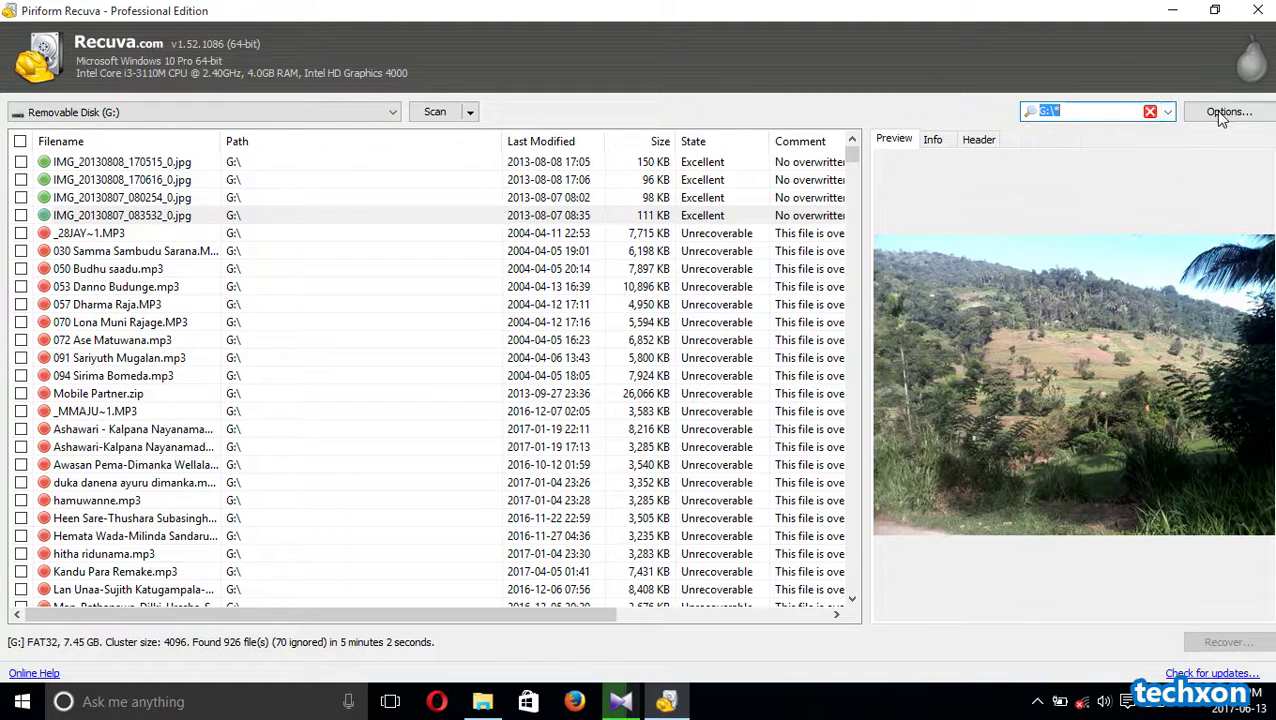
# - Review the General, Actions, Advanced, Drives and About sections of the program options and close them
pyautogui.click(1220, 114)
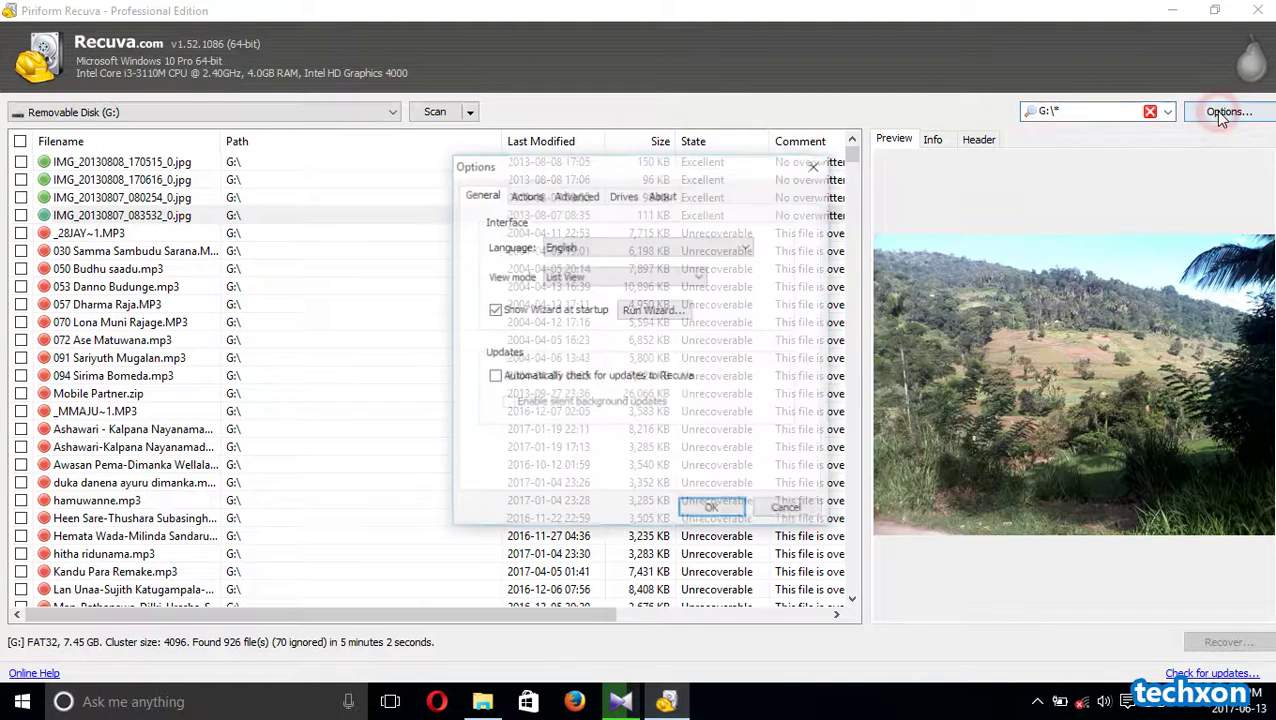
pyautogui.click(519, 200)
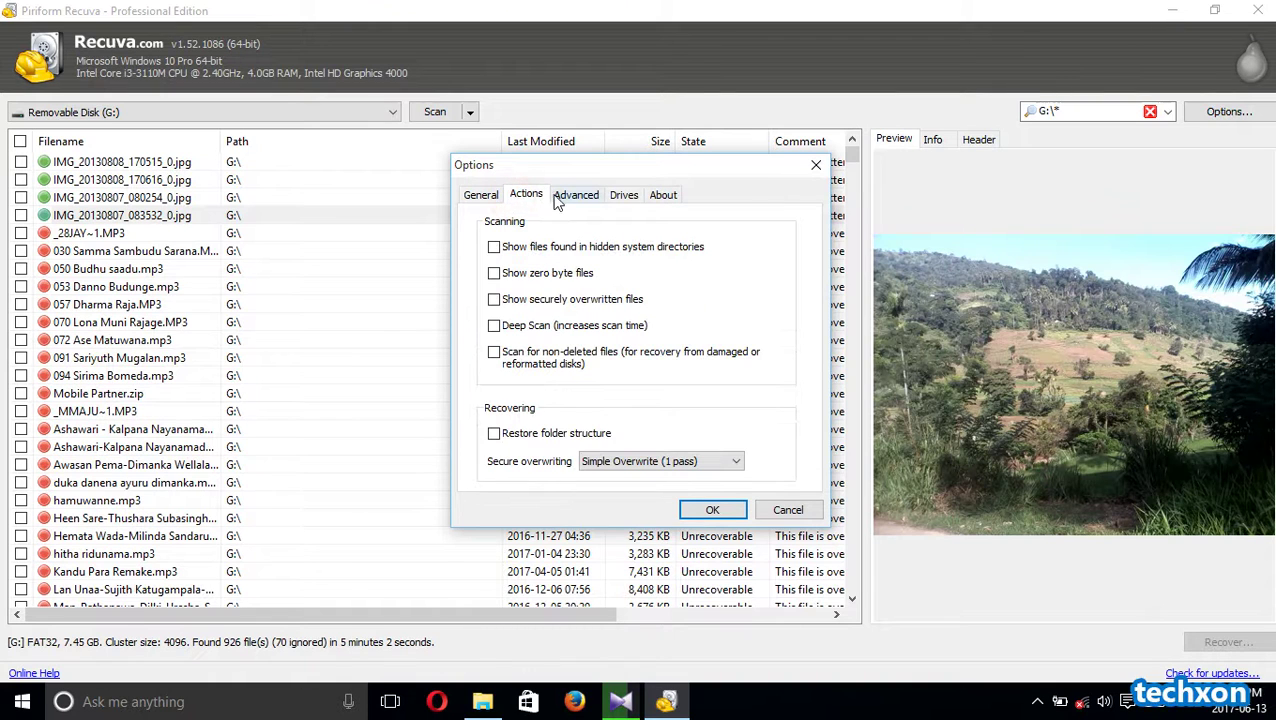
pyautogui.click(560, 198)
pyautogui.click(627, 197)
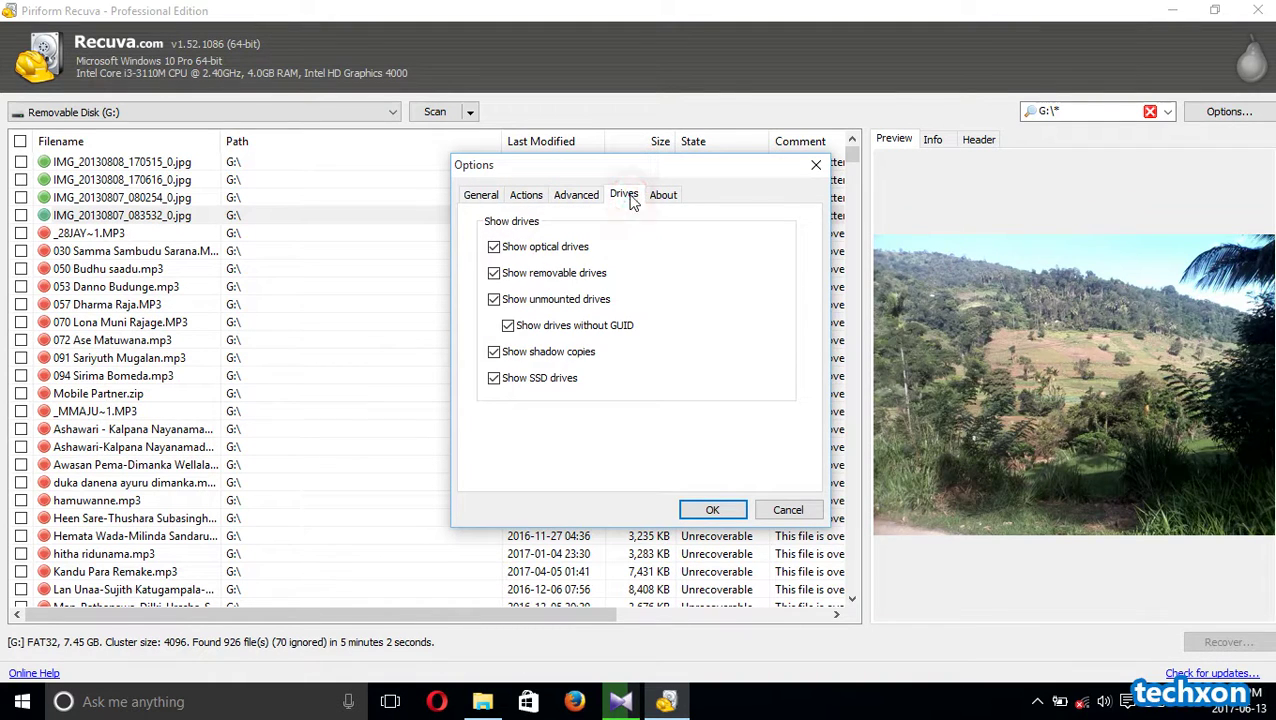
pyautogui.click(668, 197)
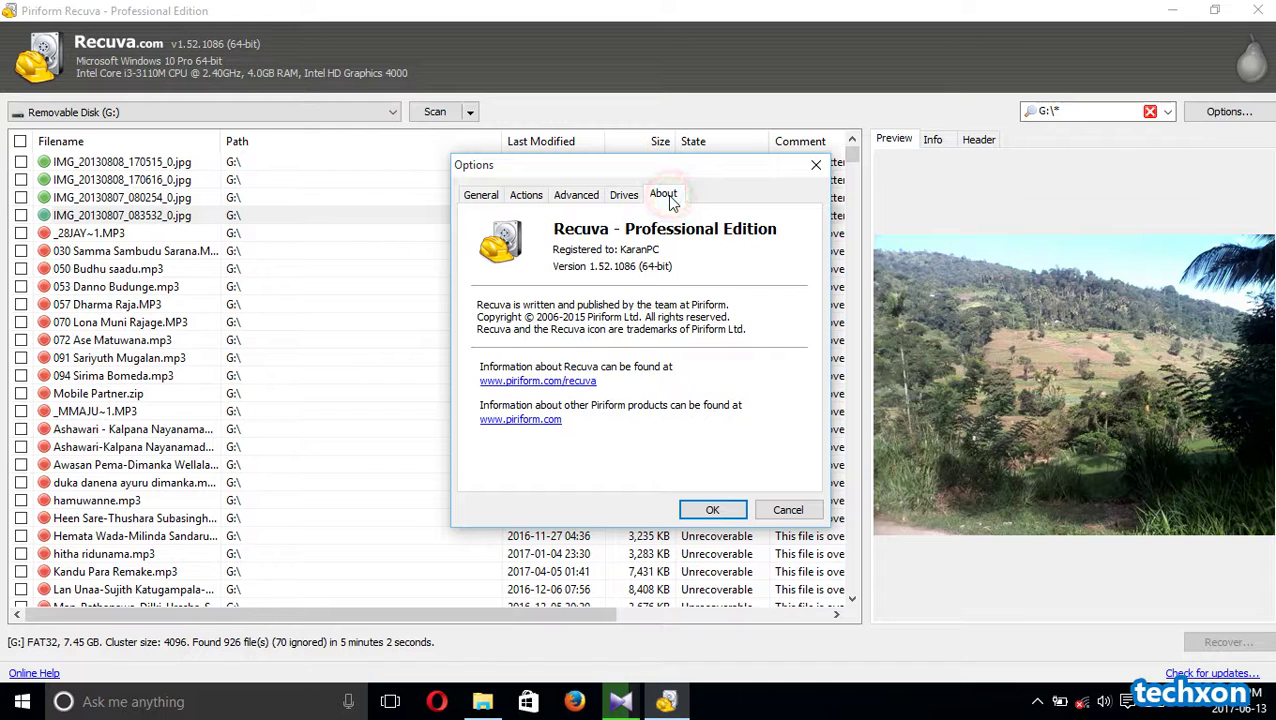
pyautogui.click(468, 198)
pyautogui.click(710, 509)
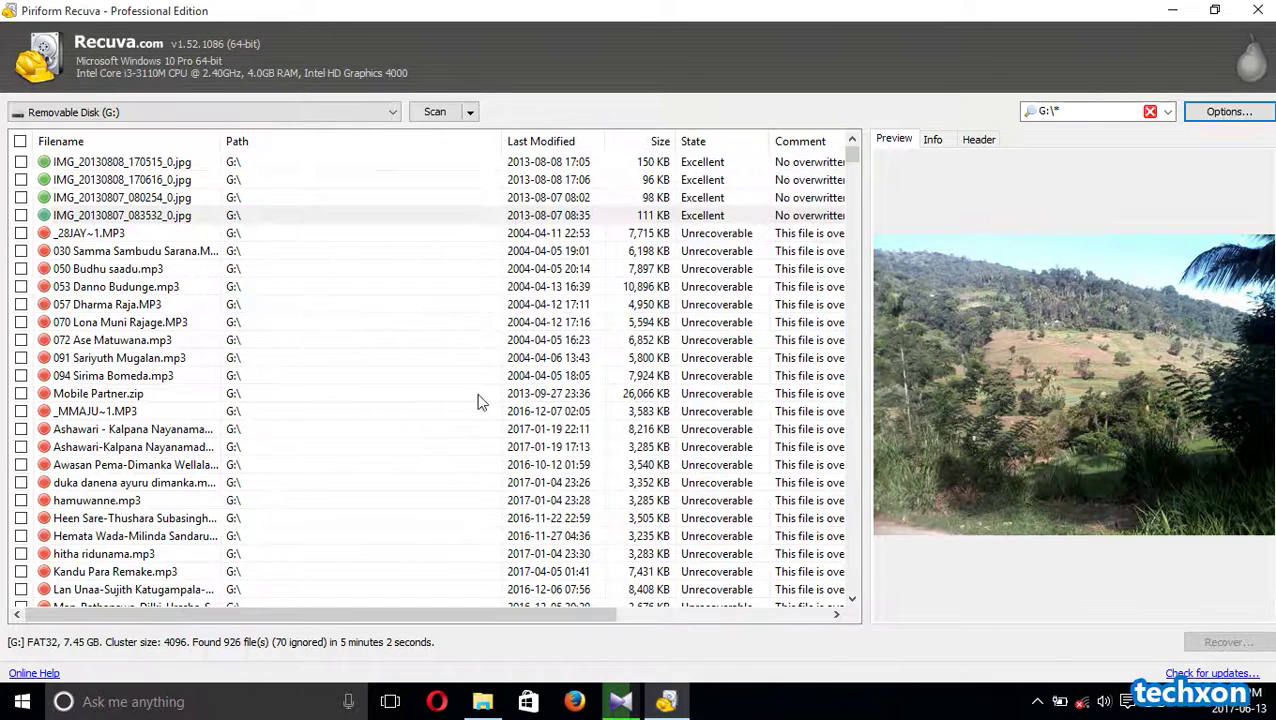
# - Mark IMG_20130808_170515_0.jpg, IMG_20130808_170616_0.jpg, IMG_20130807_080254_0.jpg and IMG_20130807_083532_0.jpg for recovery
pyautogui.click(21, 162)
pyautogui.click(21, 180)
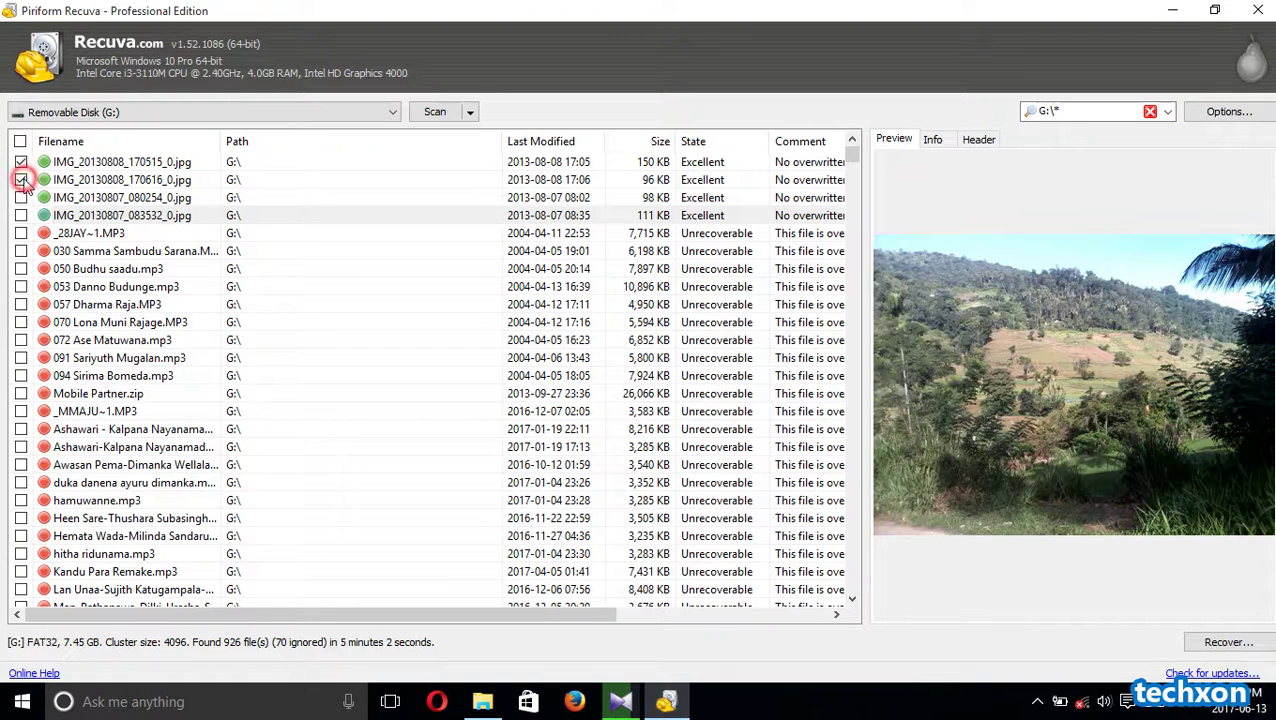
pyautogui.click(21, 198)
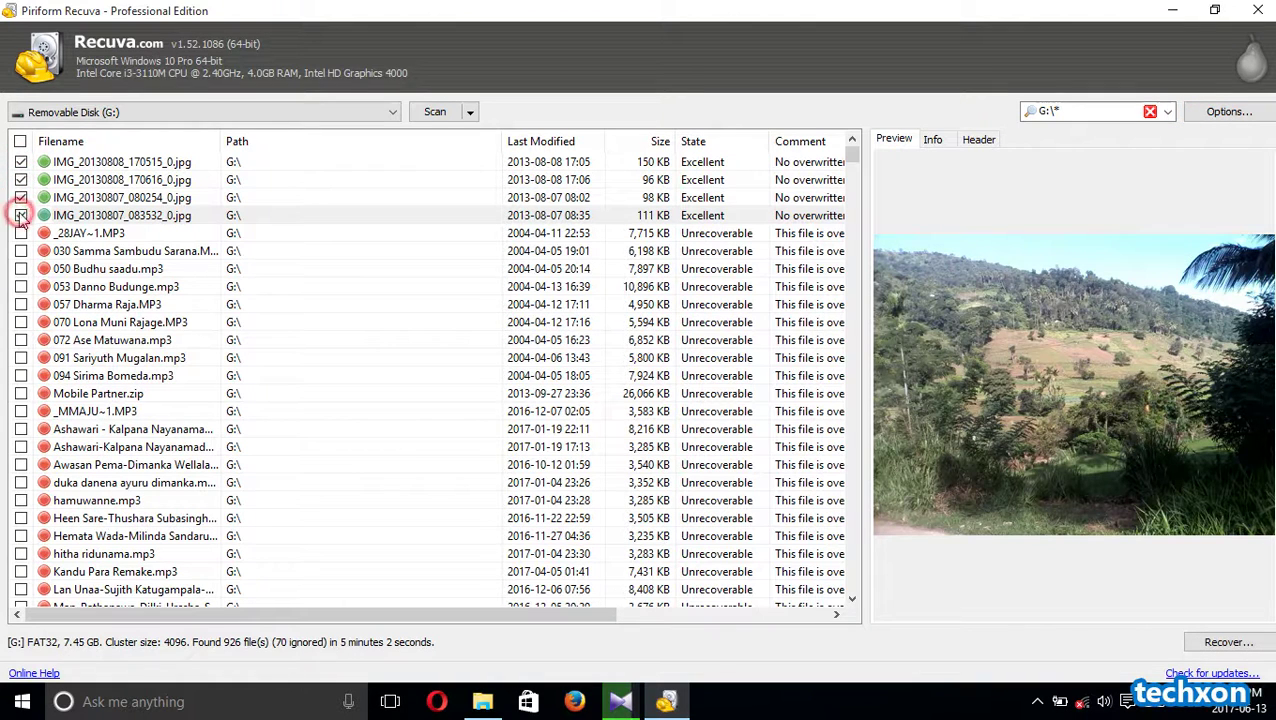
pyautogui.click(21, 216)
# - Preview the four marked images one by one, from IMG_20130807_083532_0.jpg up to IMG_20130808_170515_0.jpg
pyautogui.click(82, 220)
pyautogui.click(86, 198)
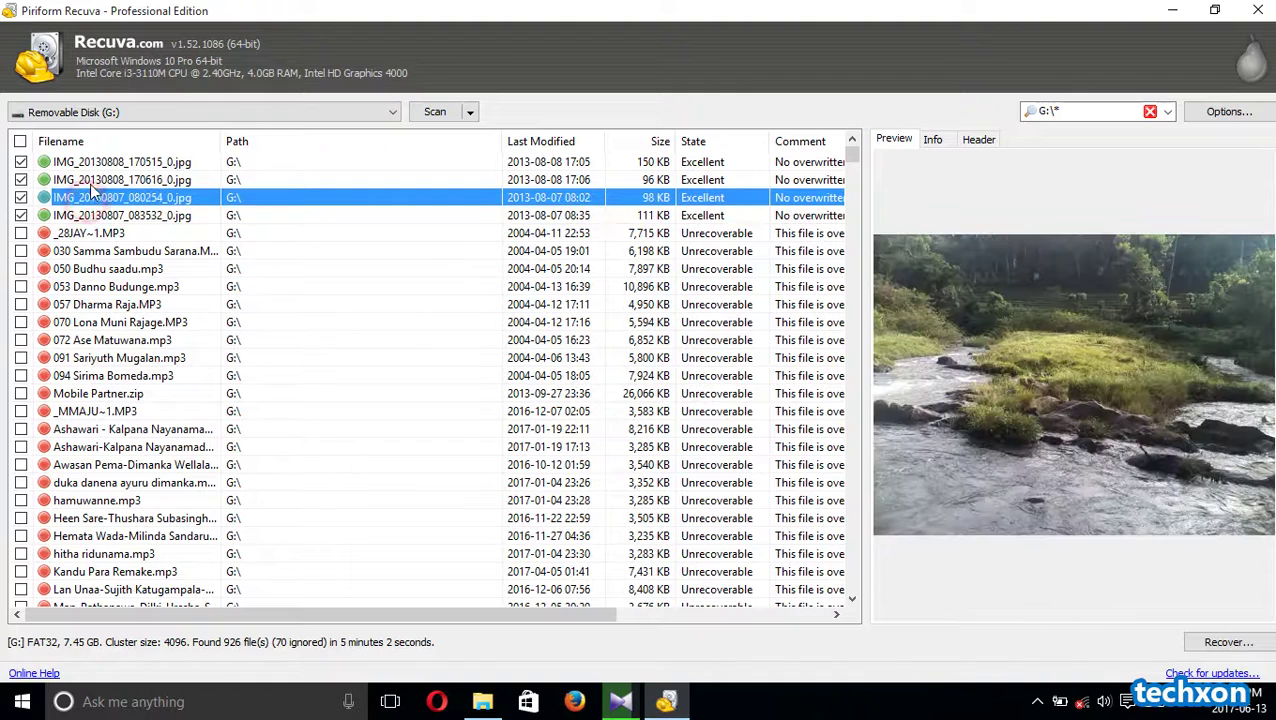
pyautogui.click(90, 180)
pyautogui.click(95, 162)
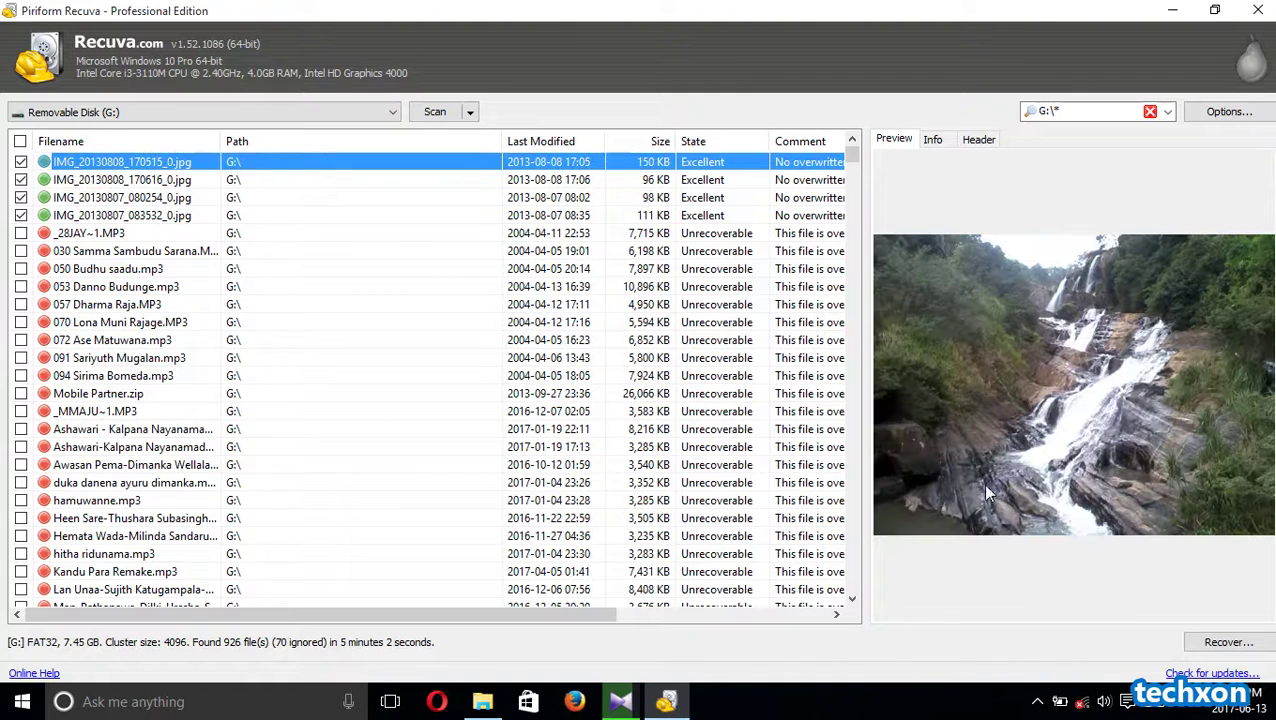
# - Try to recover the marked images to Removable Disk (G:), but decline restoring them to the same drive
pyautogui.click(1224, 645)
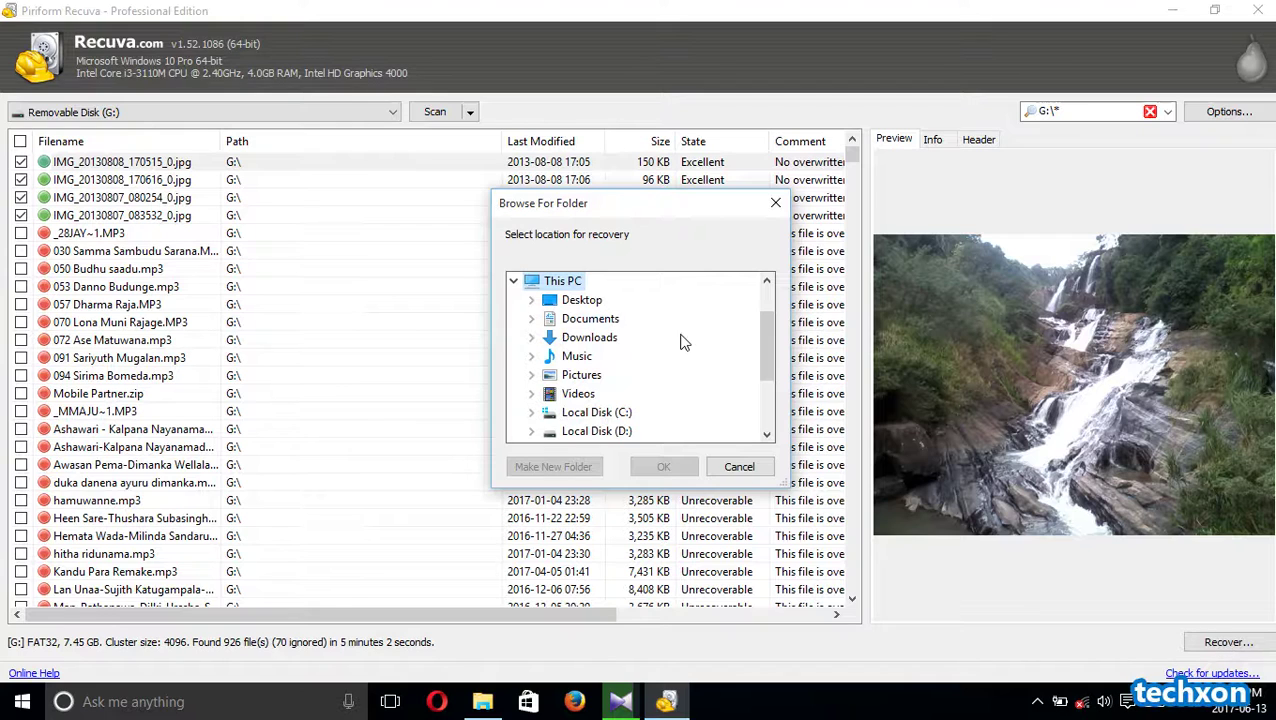
pyautogui.click(771, 347)
pyautogui.scroll(-1, 771, 397)
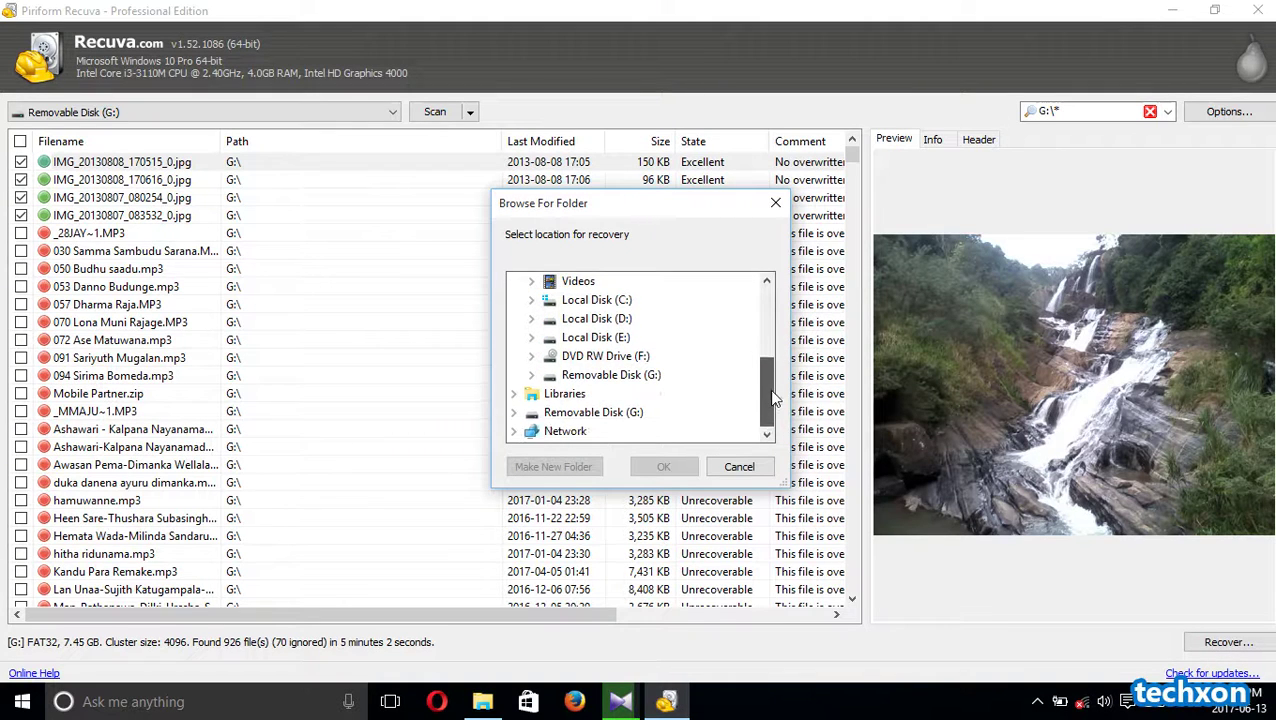
pyautogui.click(612, 376)
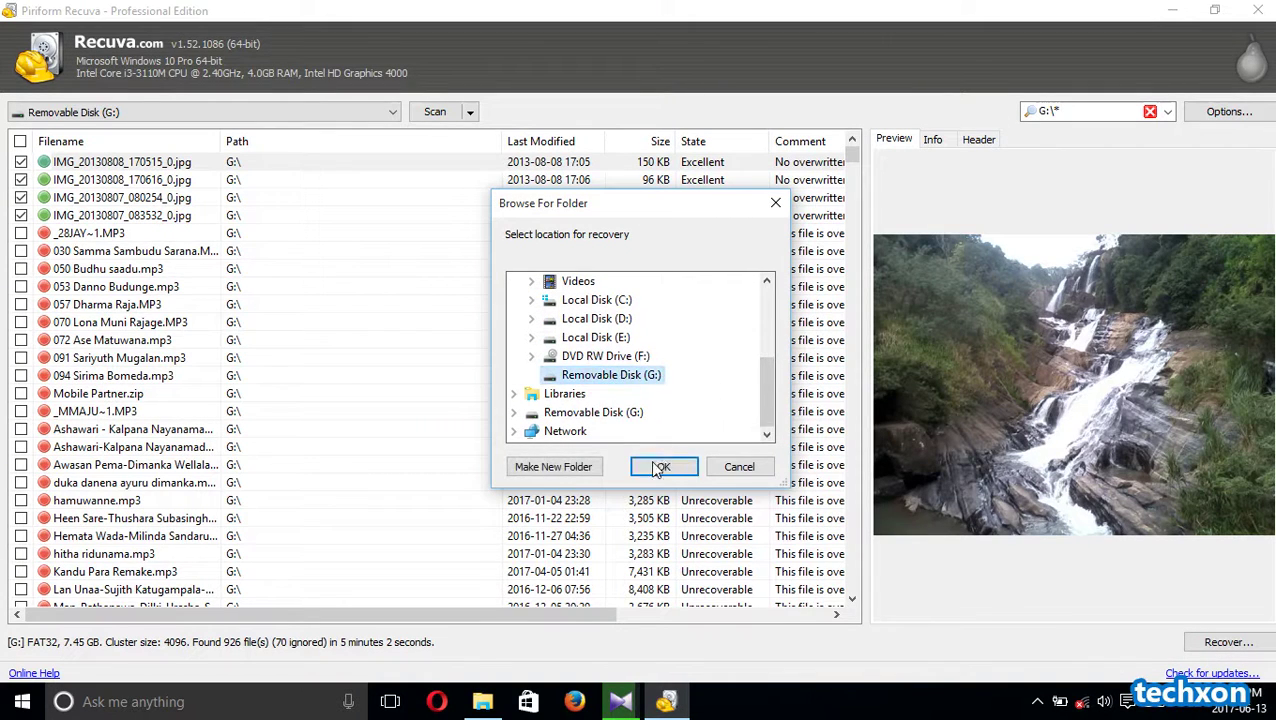
pyautogui.click(659, 469)
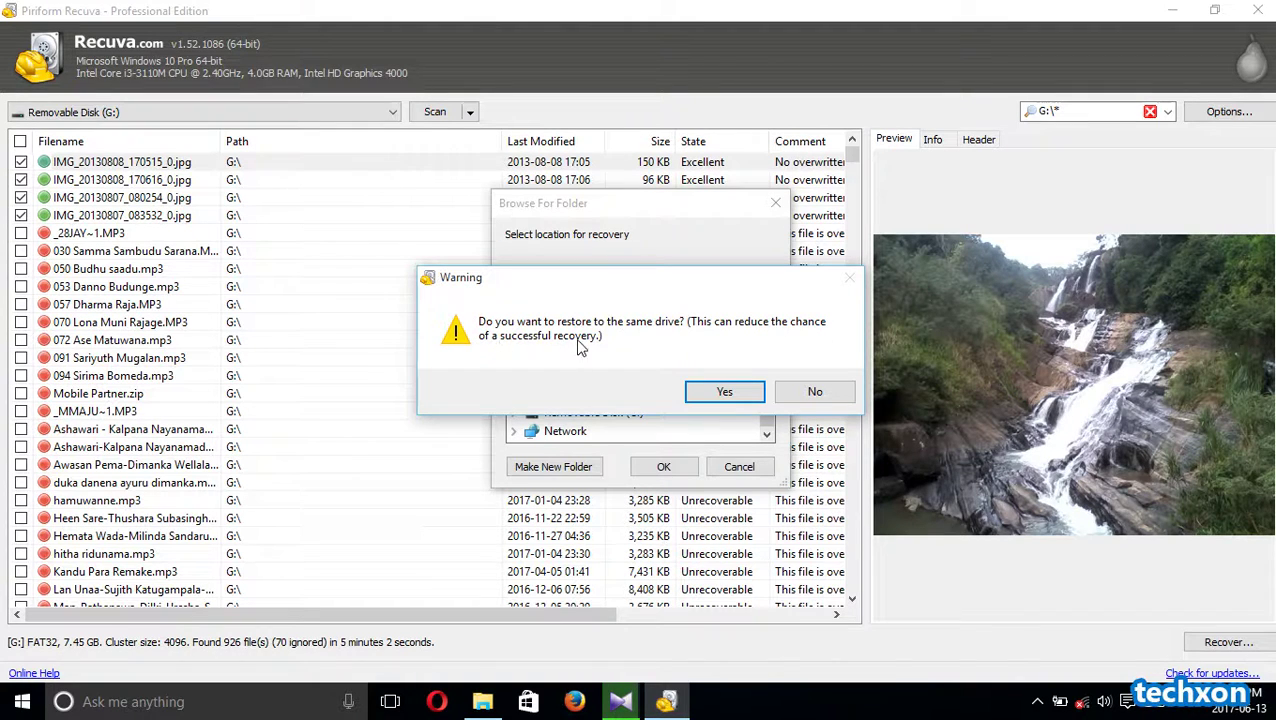
pyautogui.click(815, 394)
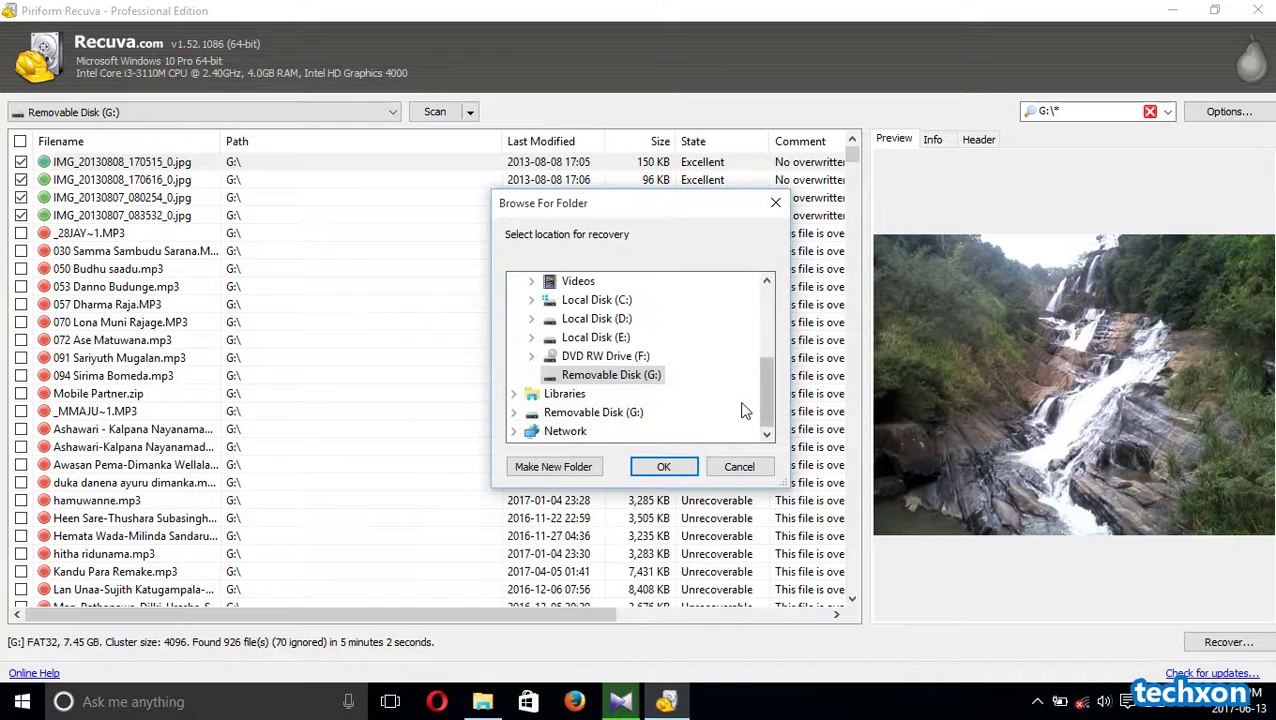
# - Choose the Desktop as the recovery location, recover the four marked images there and dismiss the completion notice
pyautogui.moveTo(759, 398); pyautogui.dragTo(757, 343)
pyautogui.click(578, 319)
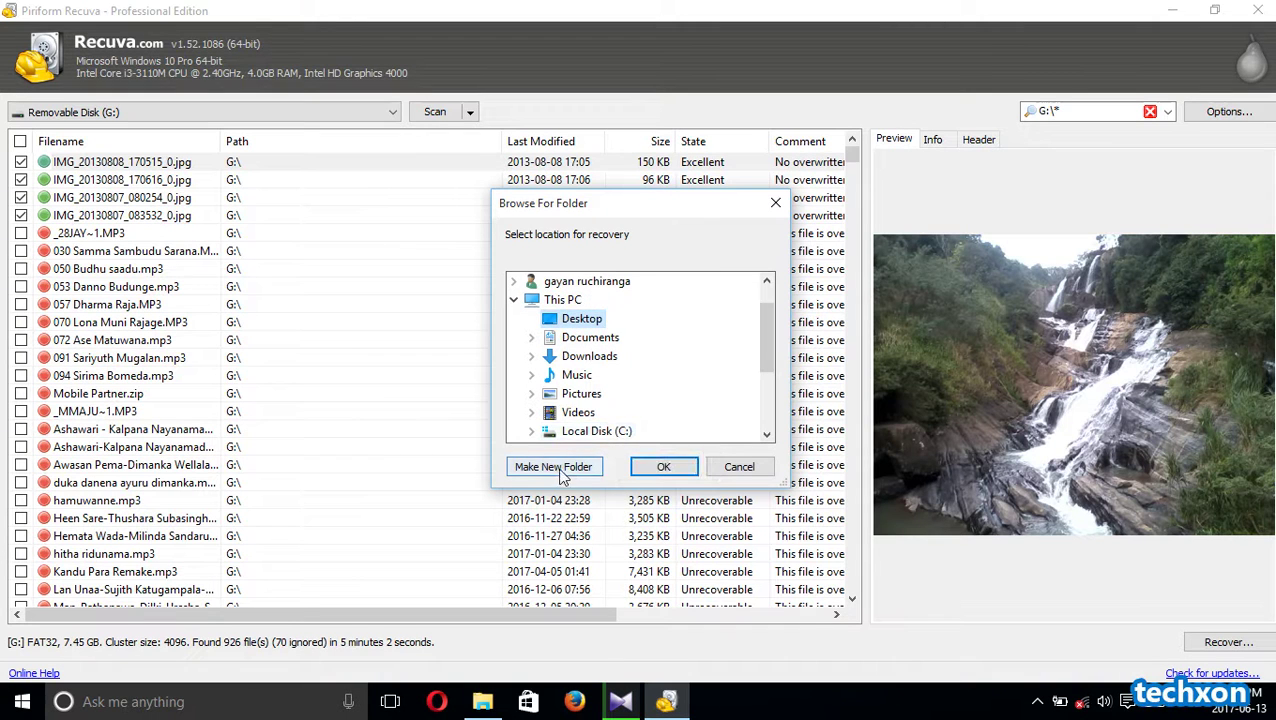
pyautogui.click(653, 466)
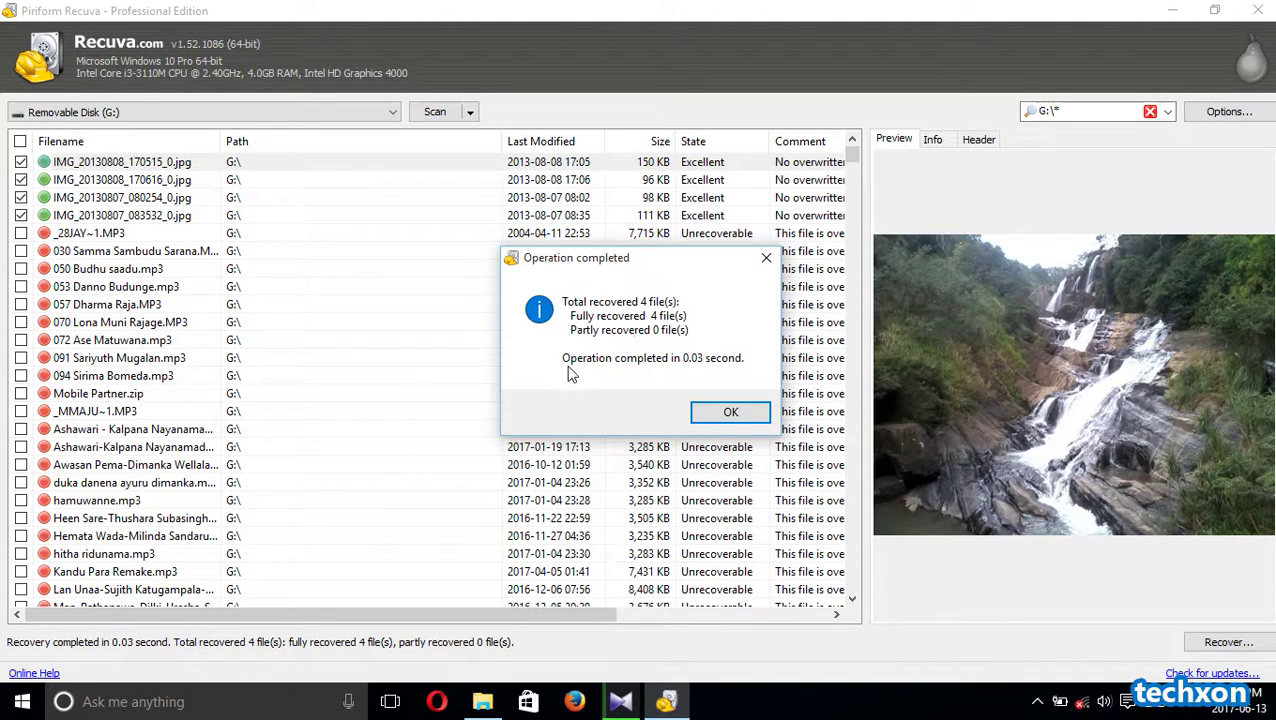
pyautogui.click(727, 412)
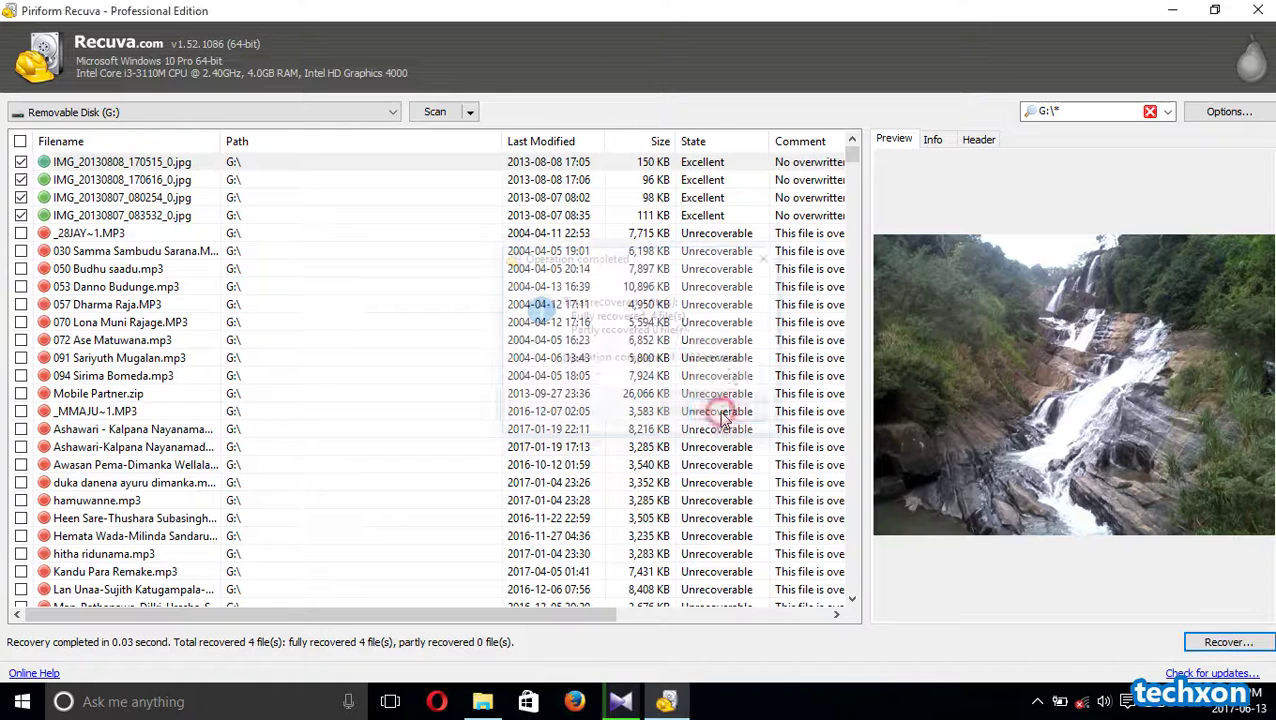
# - Switch to the Windows desktop and move the four recovered images into a row in its empty upper middle area
pyautogui.click(1166, 10)
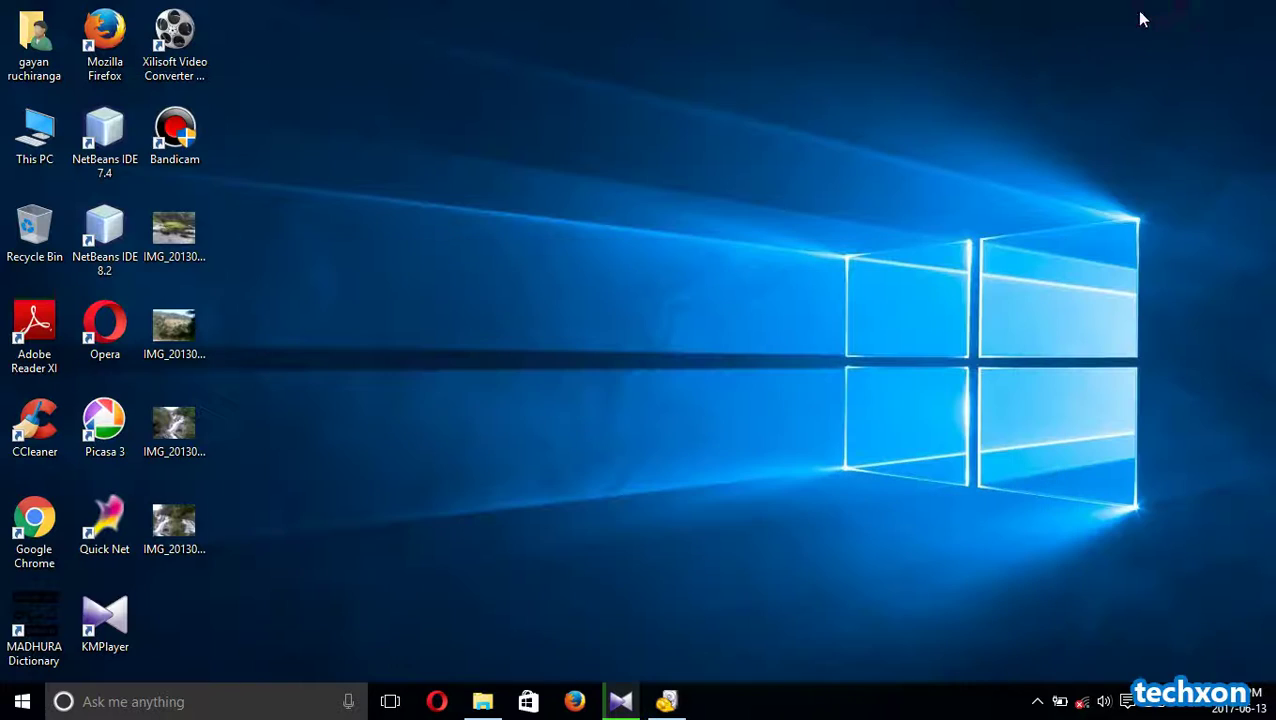
pyautogui.moveTo(174, 230); pyautogui.dragTo(598, 150)
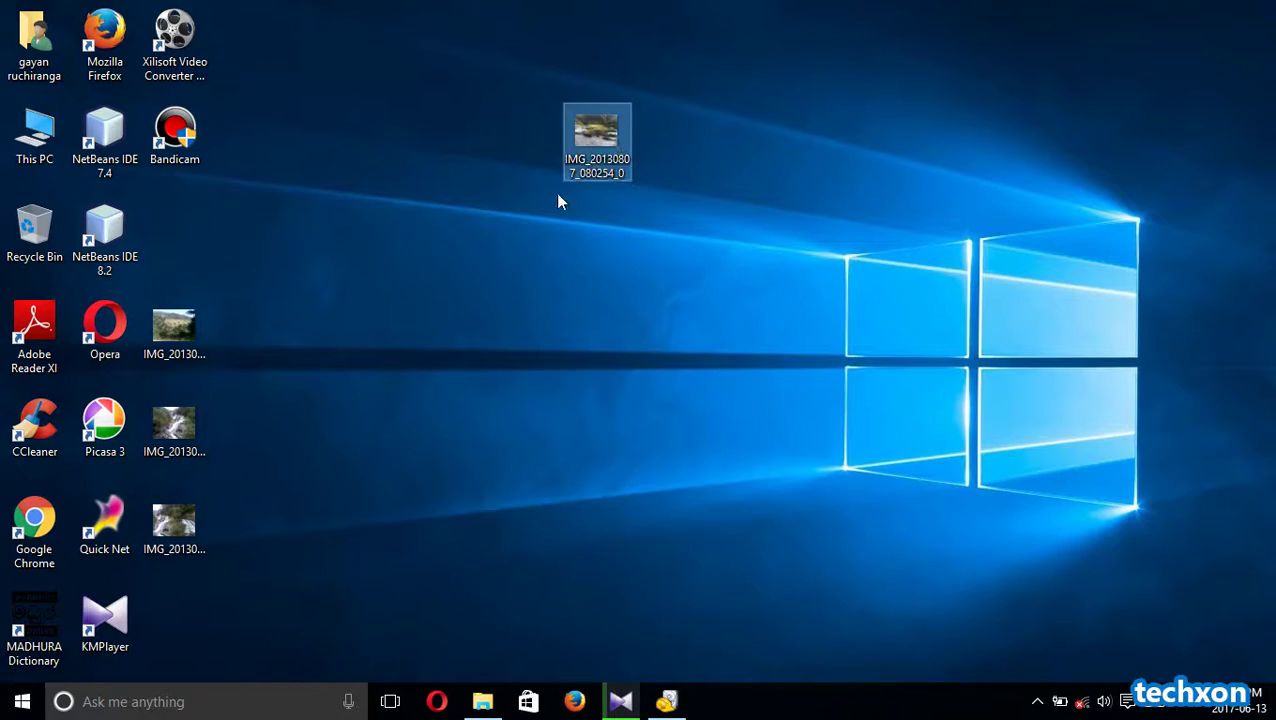
pyautogui.moveTo(188, 333); pyautogui.dragTo(710, 140)
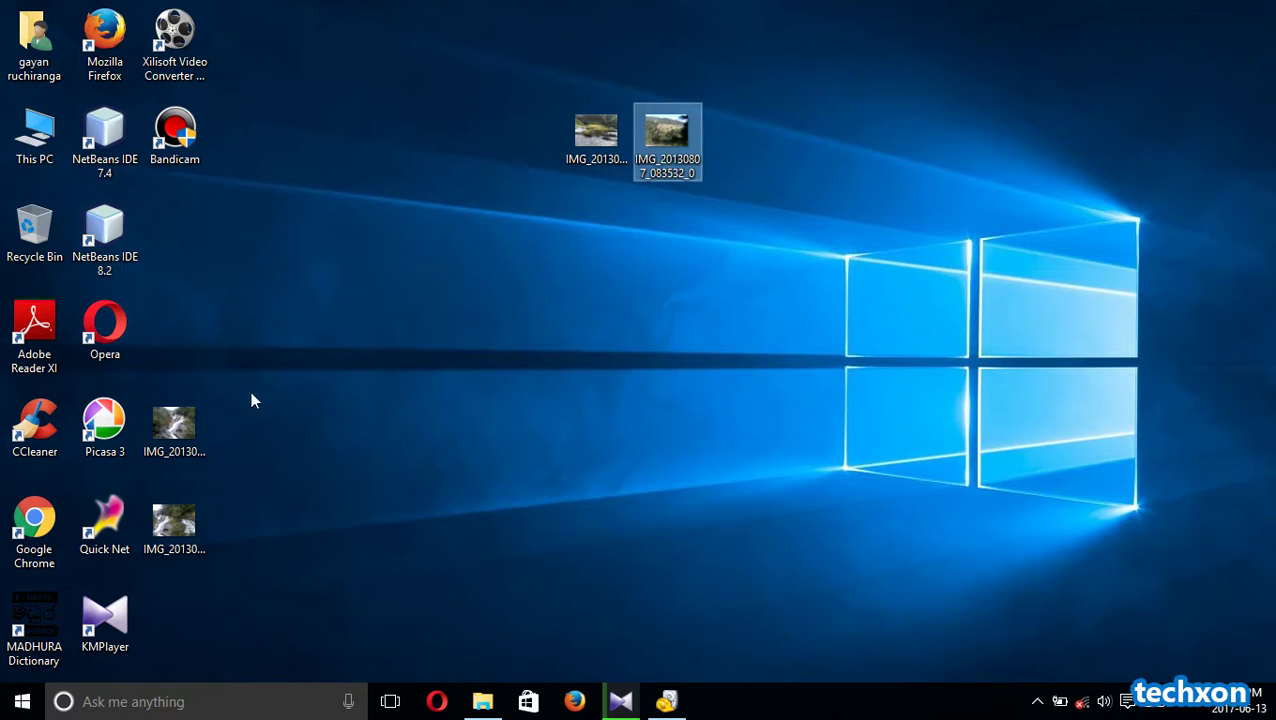
pyautogui.moveTo(176, 424); pyautogui.dragTo(783, 137)
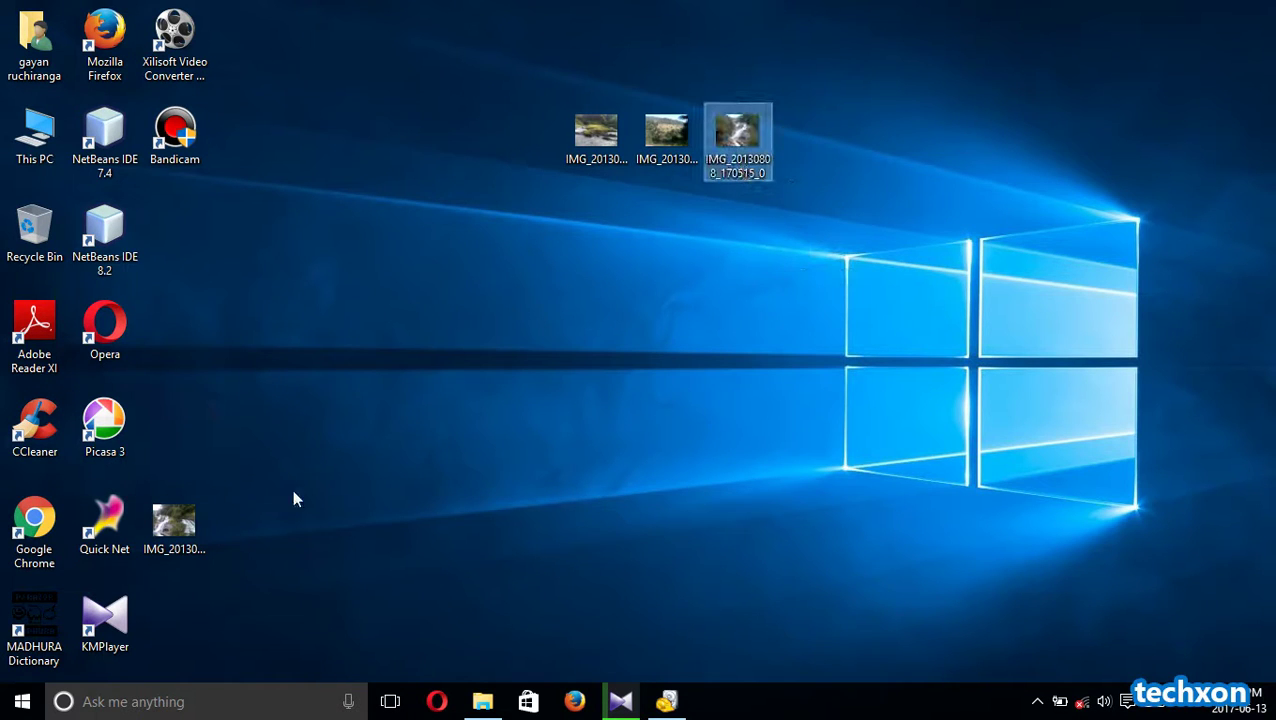
pyautogui.moveTo(175, 522); pyautogui.dragTo(855, 130)
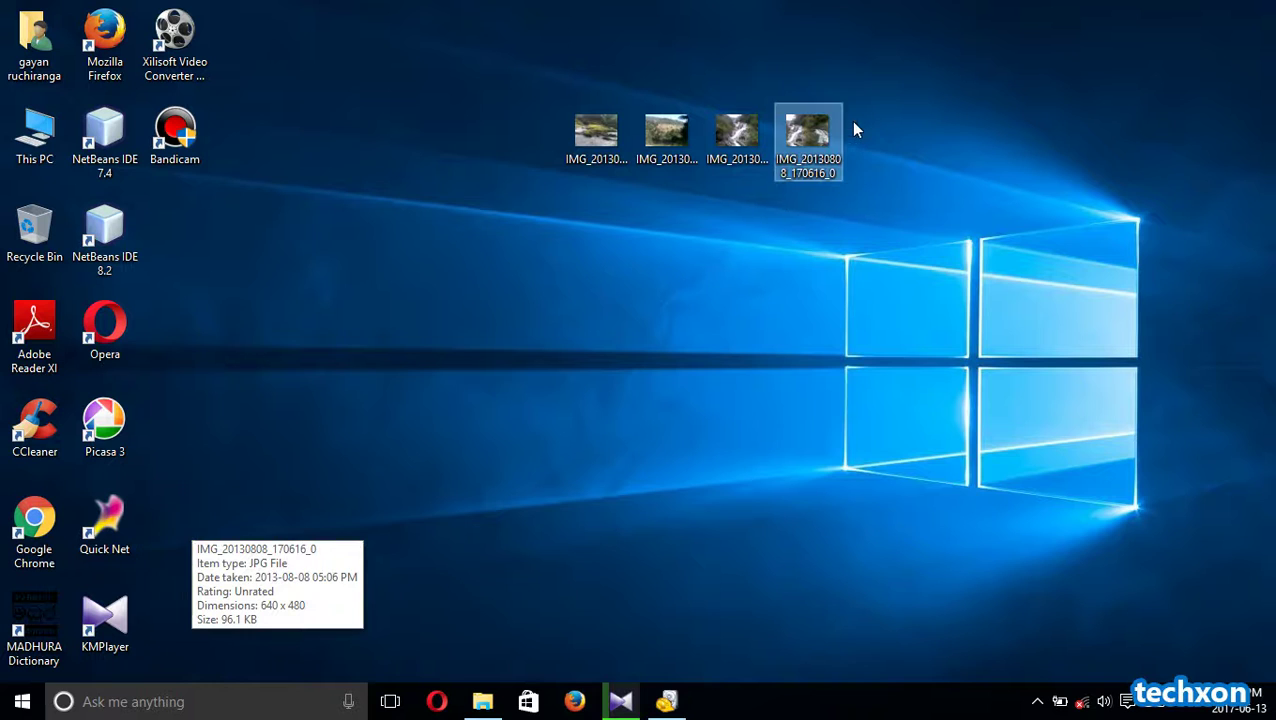
pyautogui.click(718, 333)
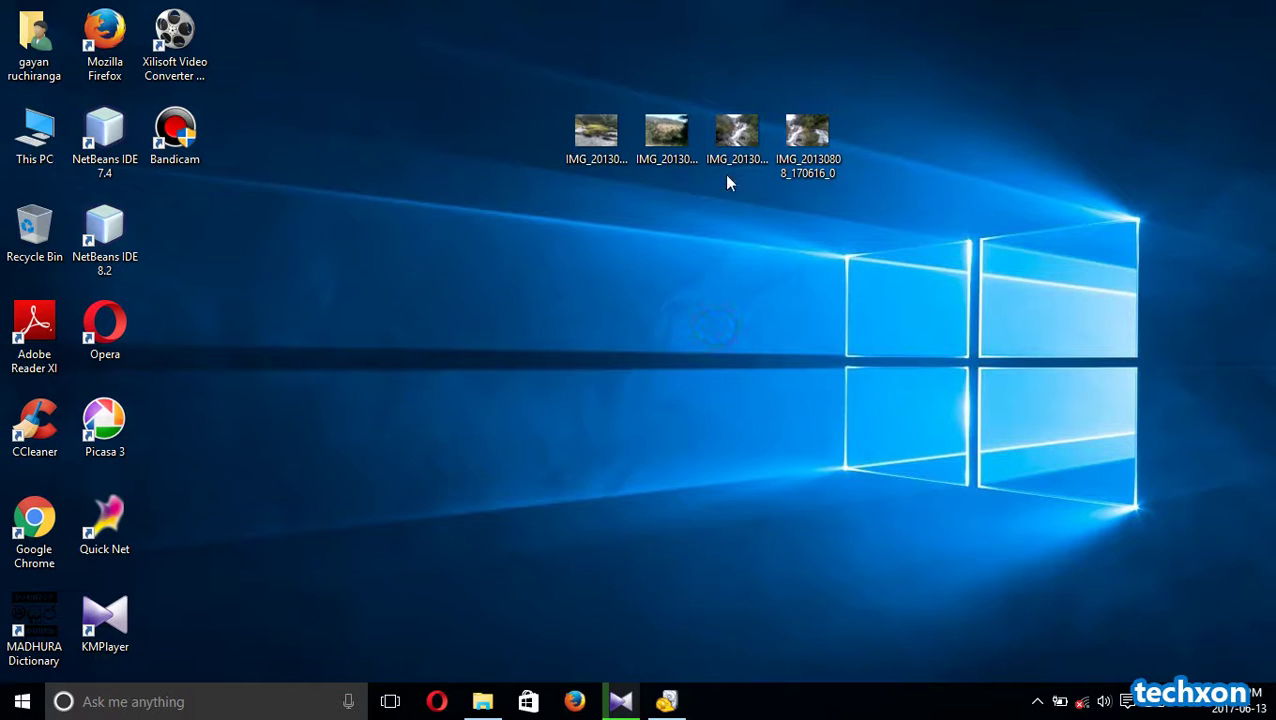
# - Open the recovered IMG_20130807_080254_0 image from the desktop and view the other three recovered images in Picasa Photo Viewer
pyautogui.doubleClick(596, 133)
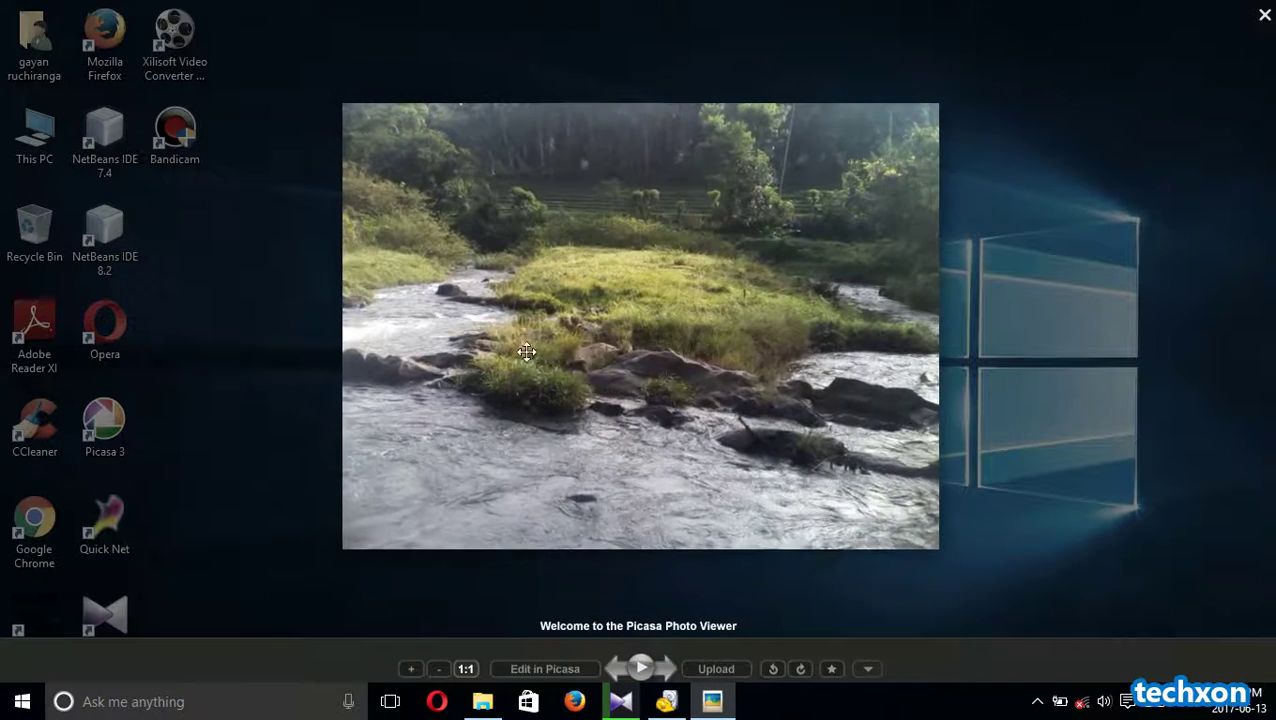
pyautogui.click(664, 675)
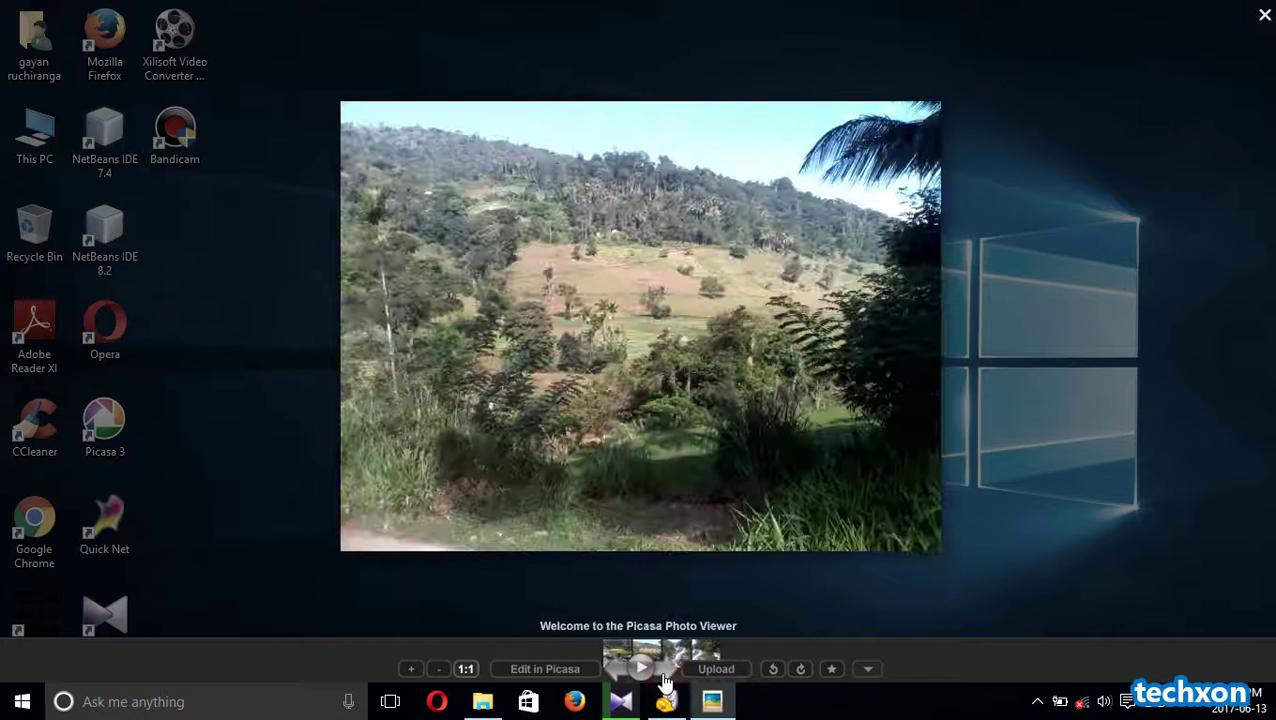
pyautogui.click(664, 676)
pyautogui.click(664, 676)
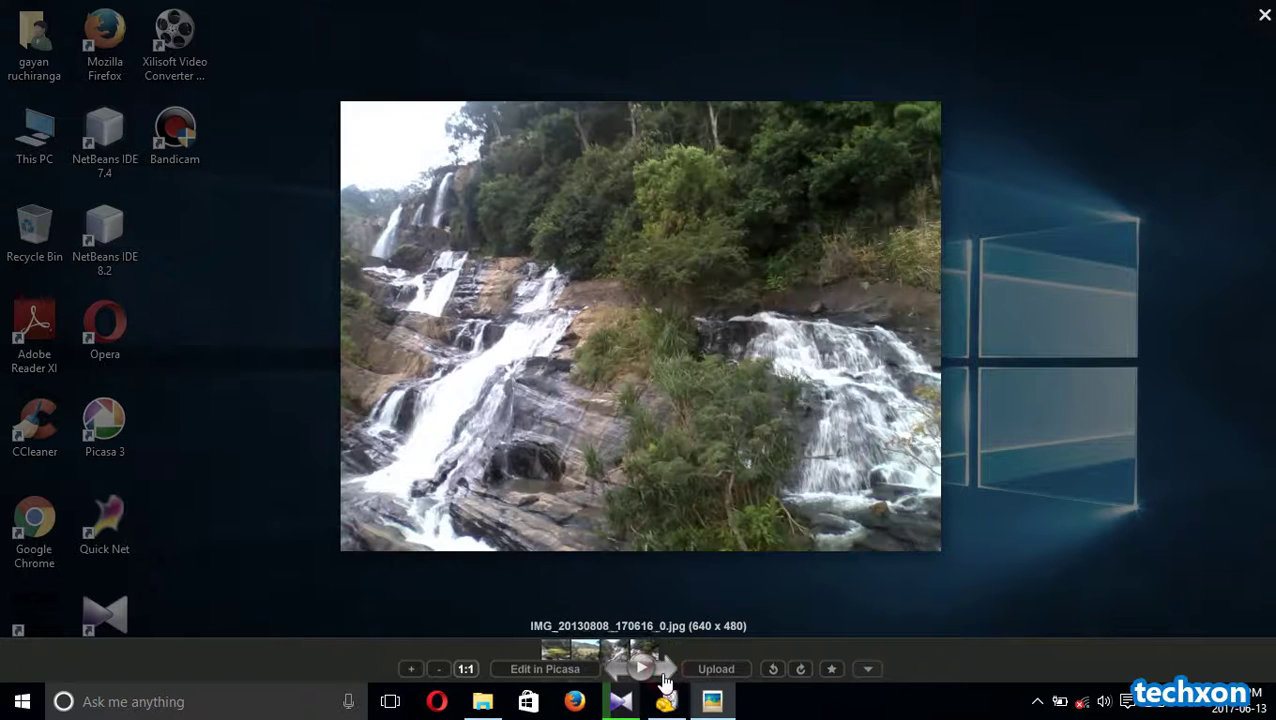
# - Examine the recovered image IMG_20130808_170616_0 up close, then go back two images and examine IMG_20130807_083532_0 the same way
pyautogui.click(664, 676)
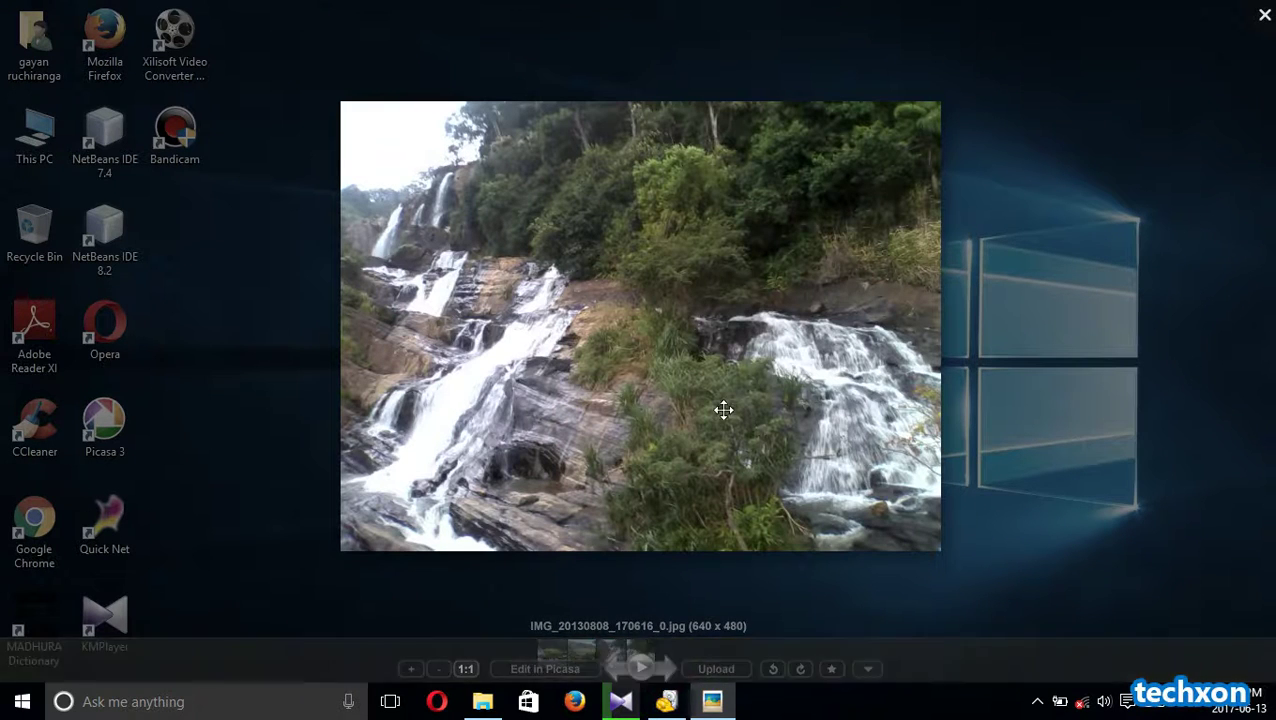
pyautogui.scroll(4, 645, 431)
pyautogui.scroll(-4, 645, 431)
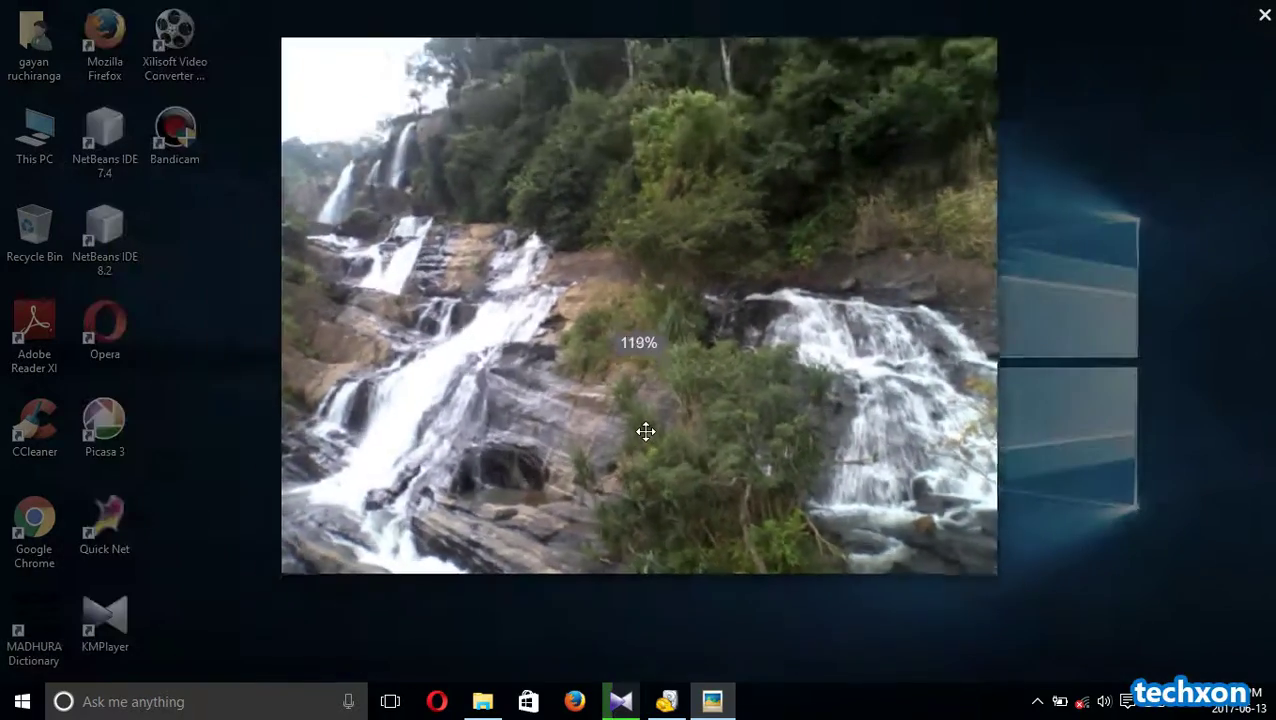
pyautogui.click(620, 668)
pyautogui.click(620, 668)
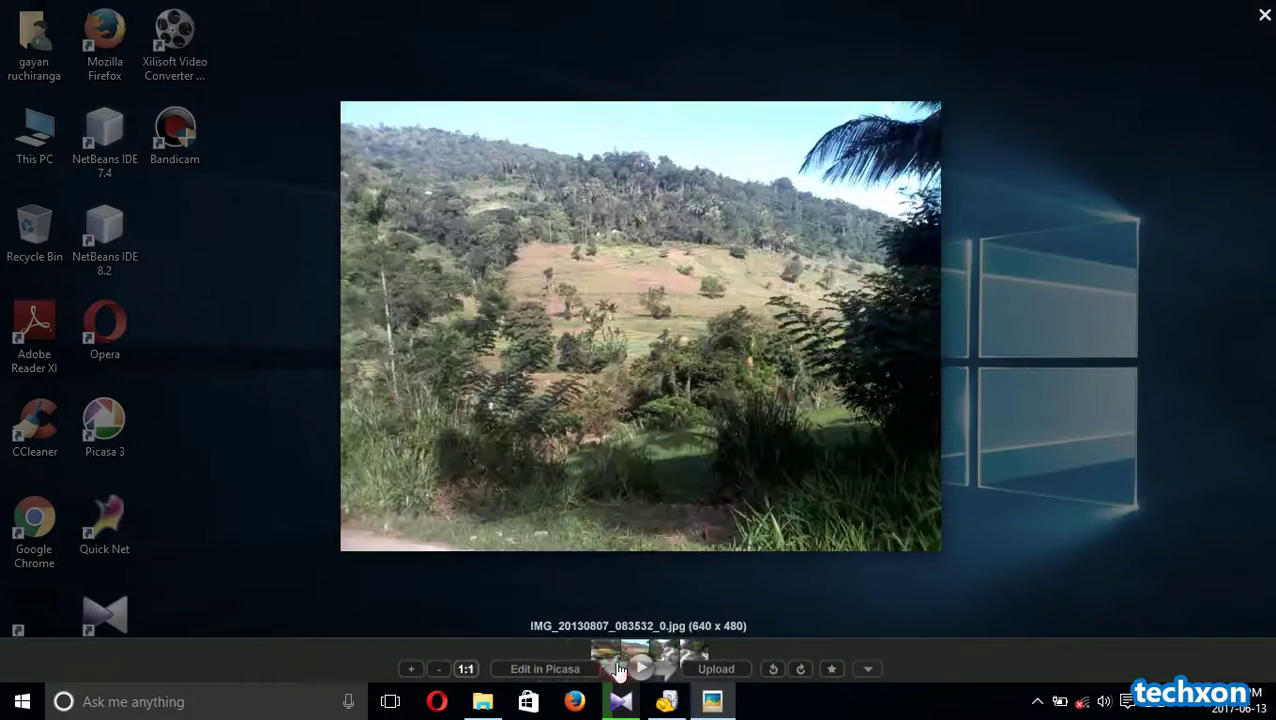
pyautogui.scroll(2, 603, 415)
pyautogui.scroll(-2, 603, 415)
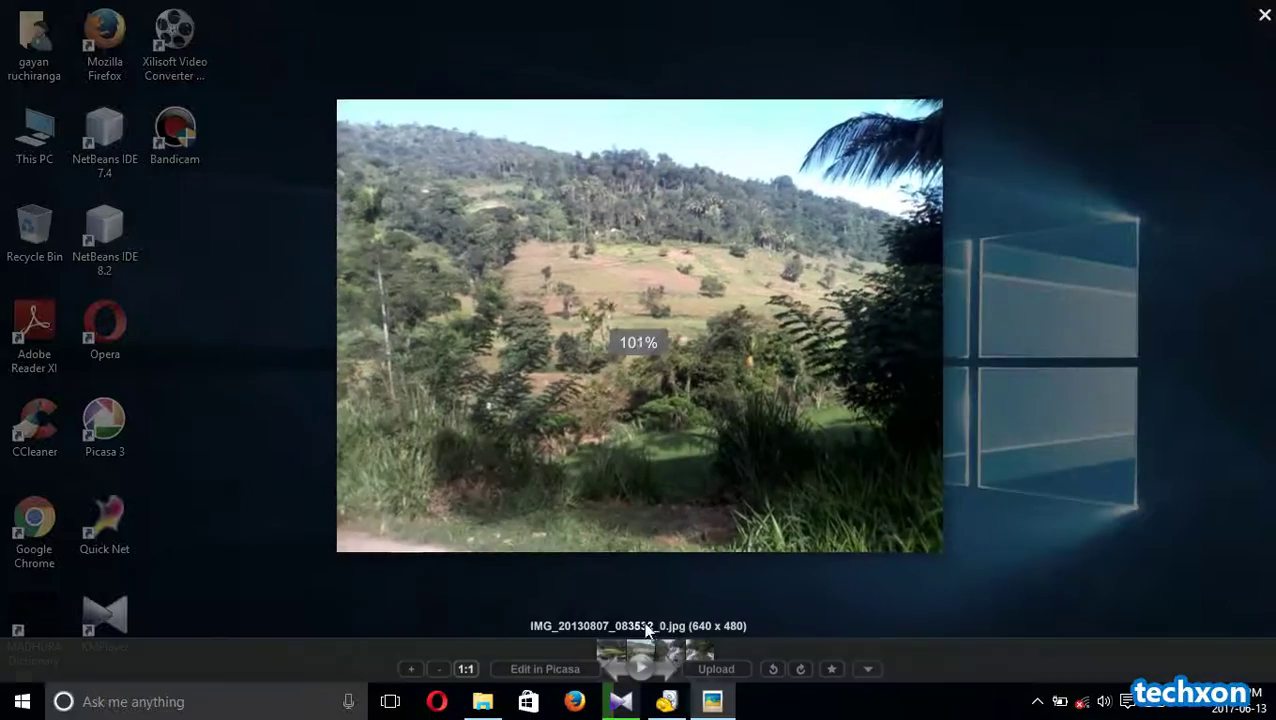
# - Go back to the first recovered image, the river scene, examine it up close and close the photo viewer
pyautogui.click(620, 668)
pyautogui.scroll(3, 594, 457)
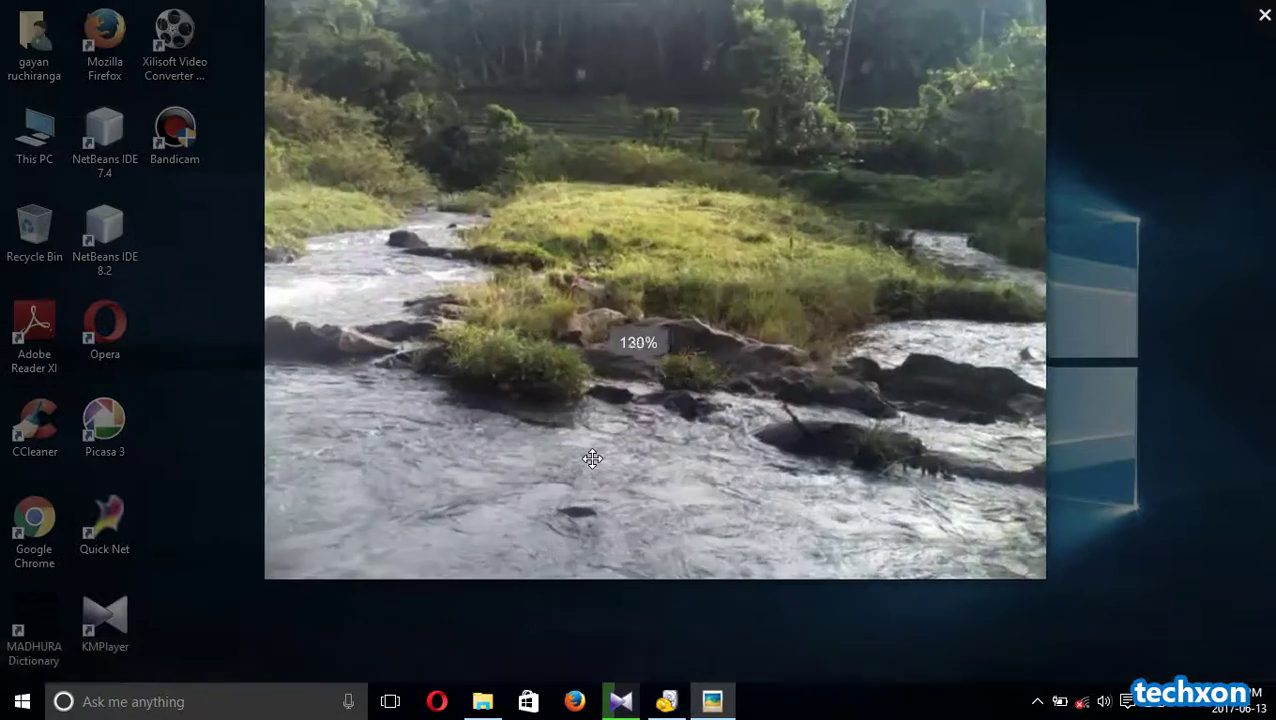
pyautogui.scroll(-3, 600, 470)
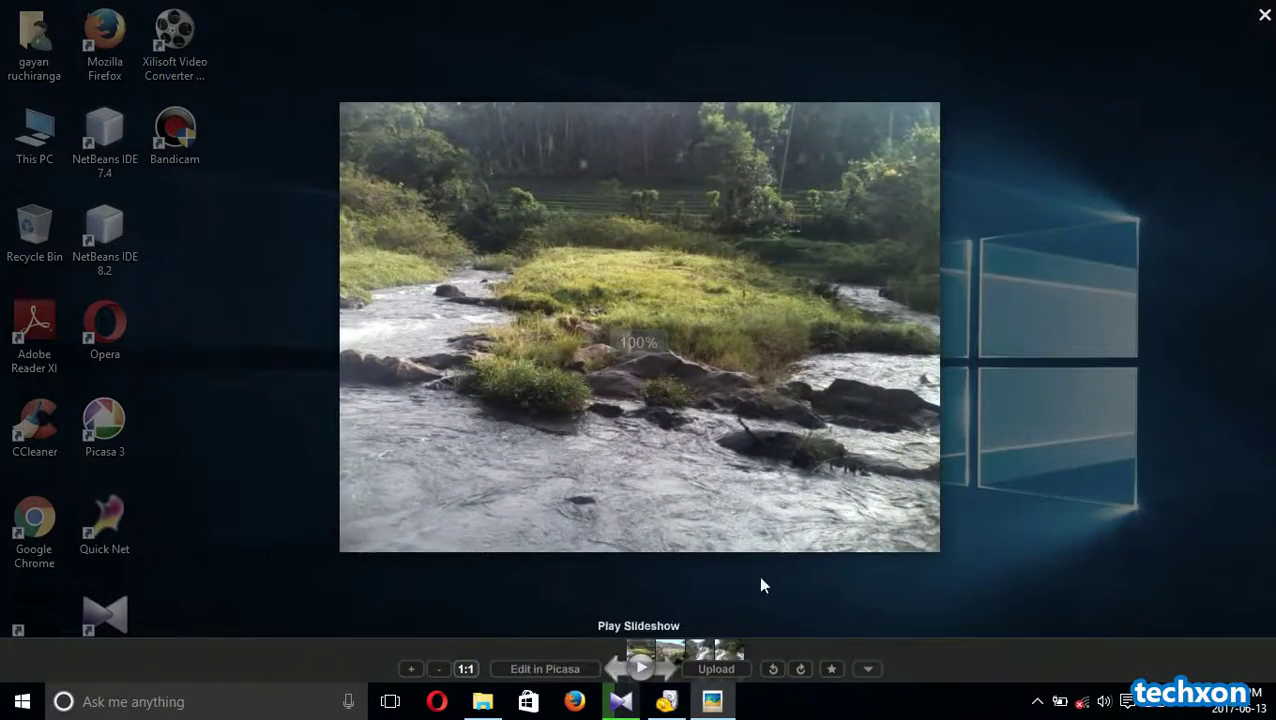
pyautogui.click(1264, 15)
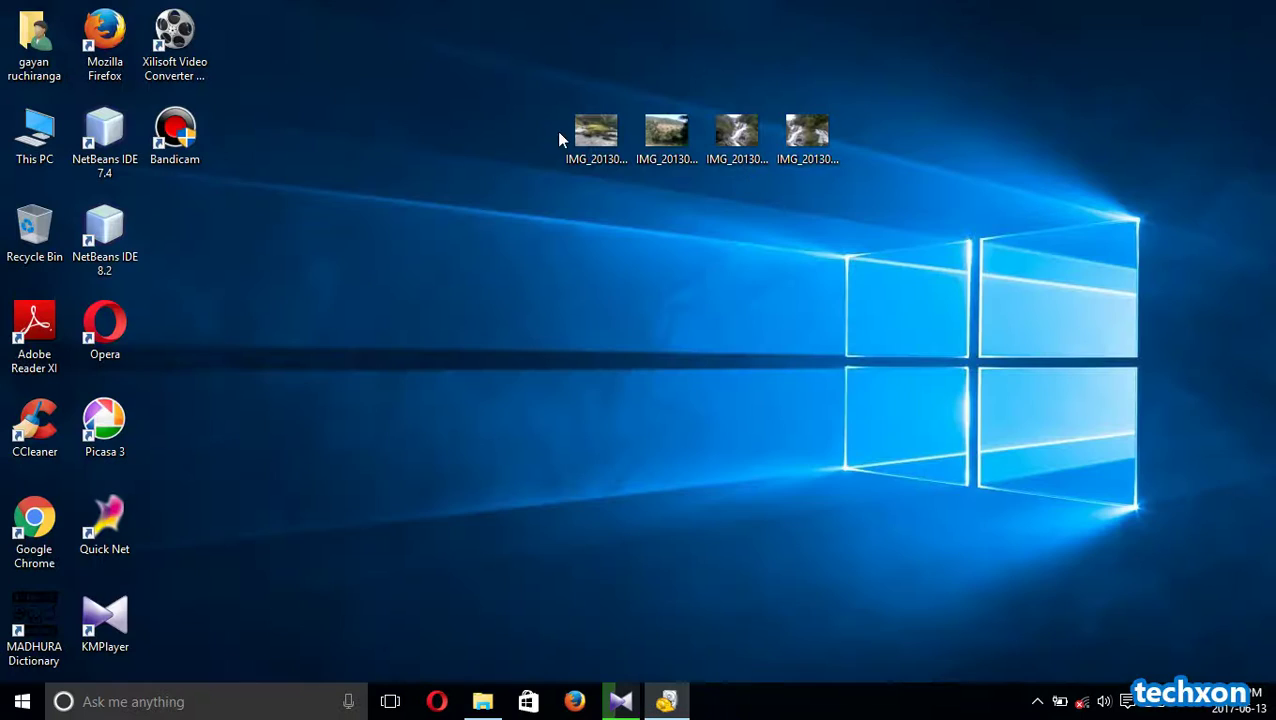
pyautogui.press('Return')
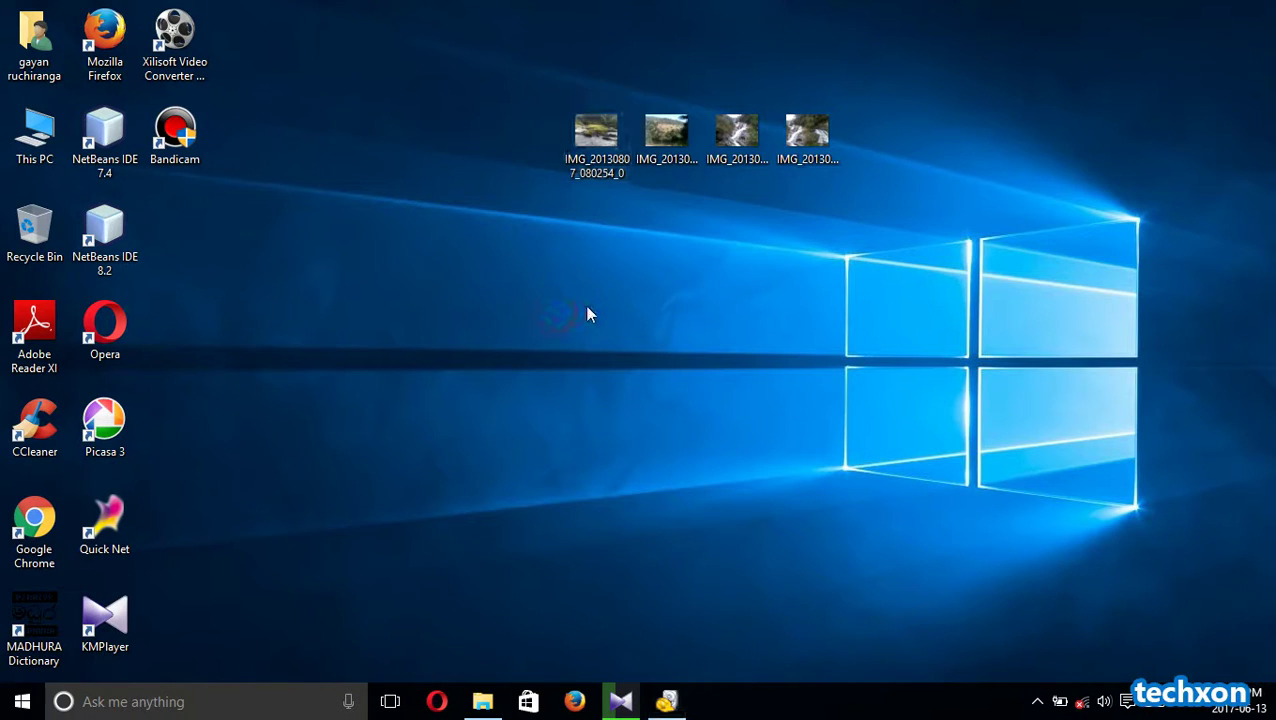